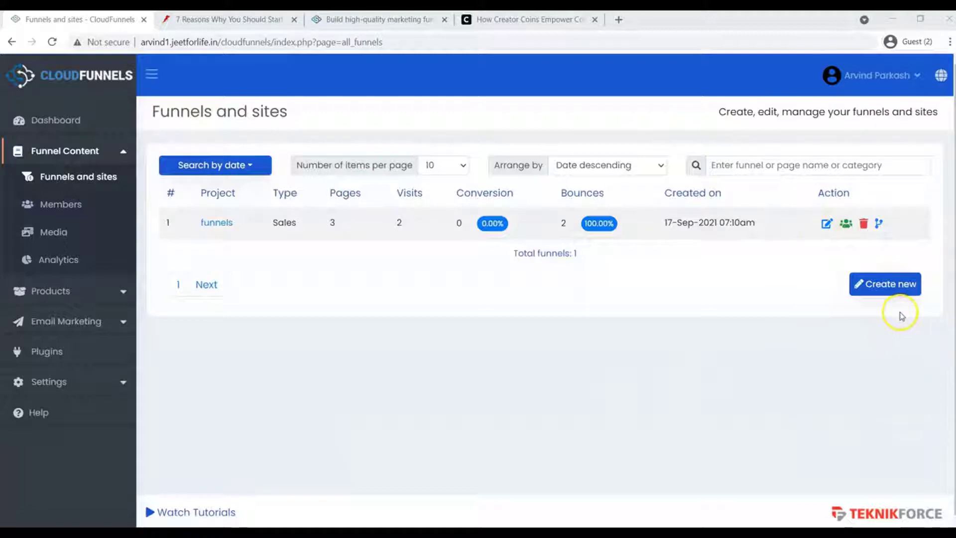
Create a new Sales-type funnel named 'clone-webpage'.
left_click(881, 287)
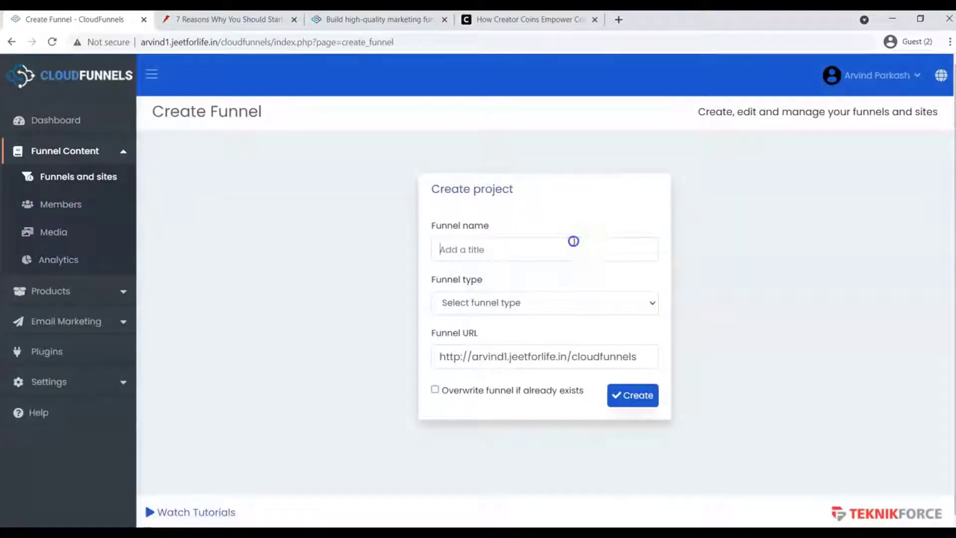
left_click(573, 241)
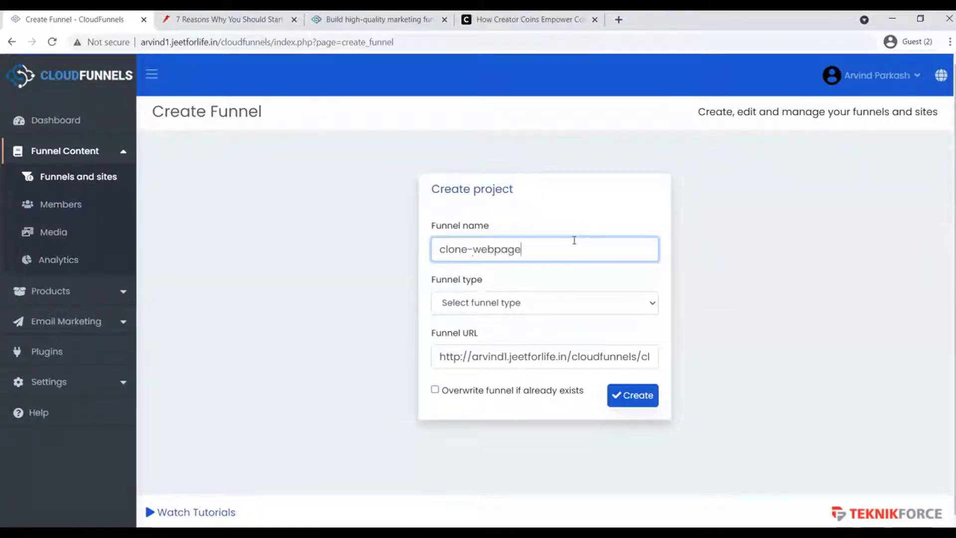
type("clone-webpage")
left_click(488, 305)
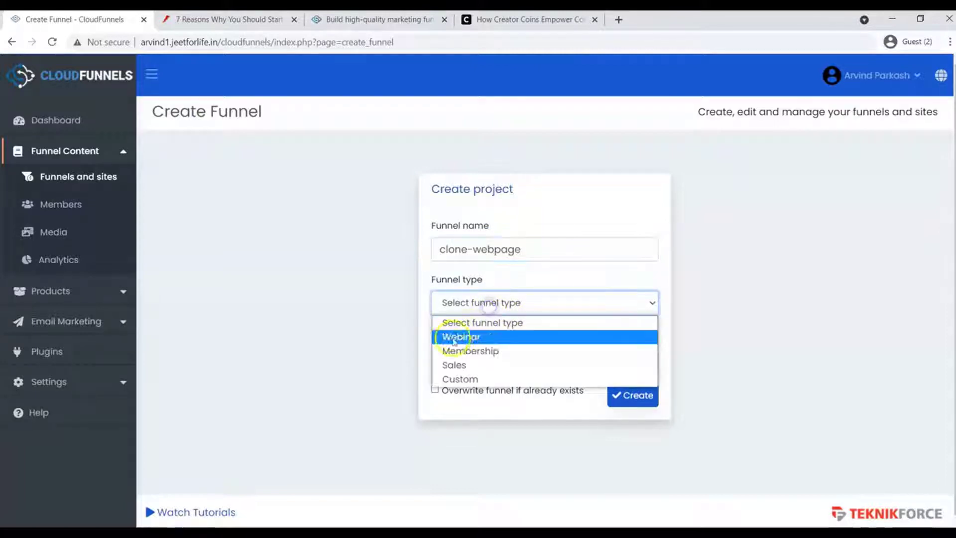
left_click(454, 365)
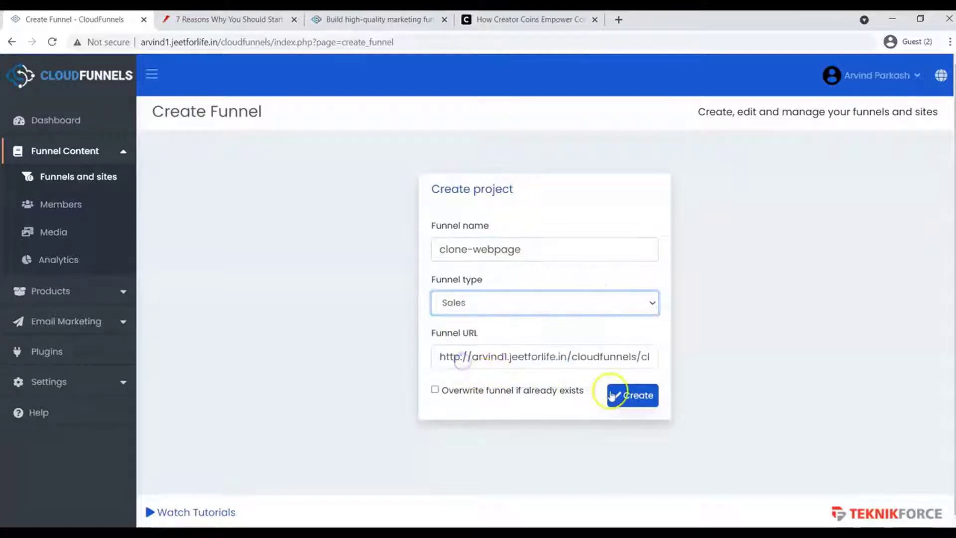
left_click(612, 396)
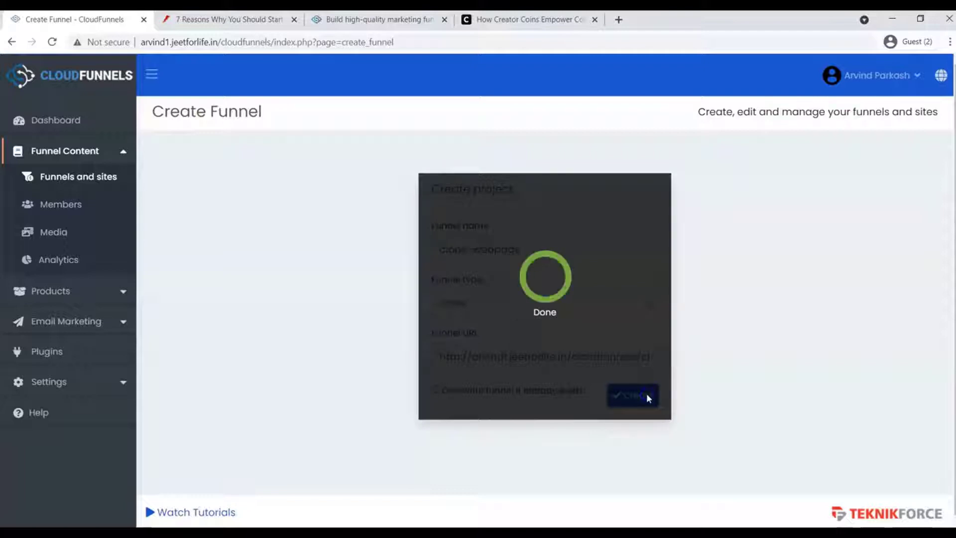
Select the Optin page and choose the Clone URL template option.
left_click(275, 257)
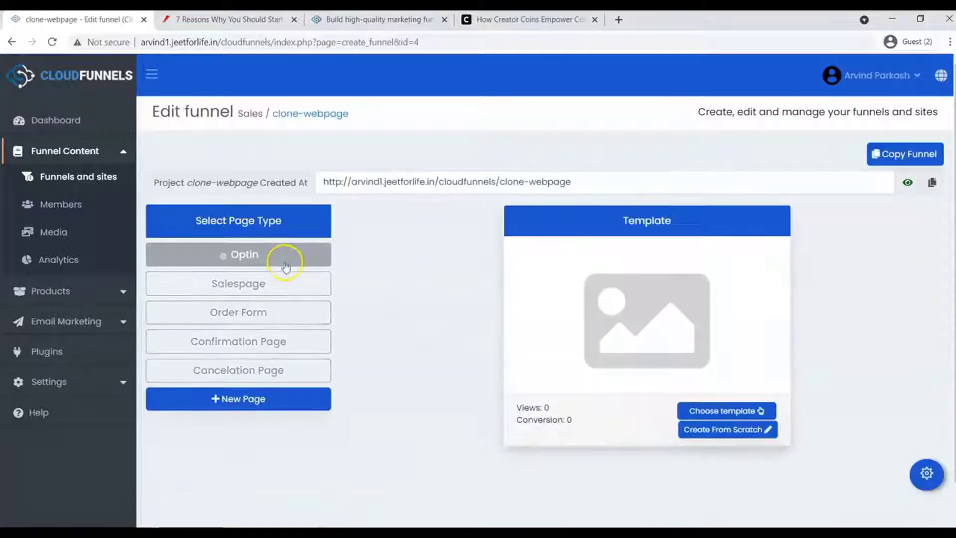
left_click(265, 258)
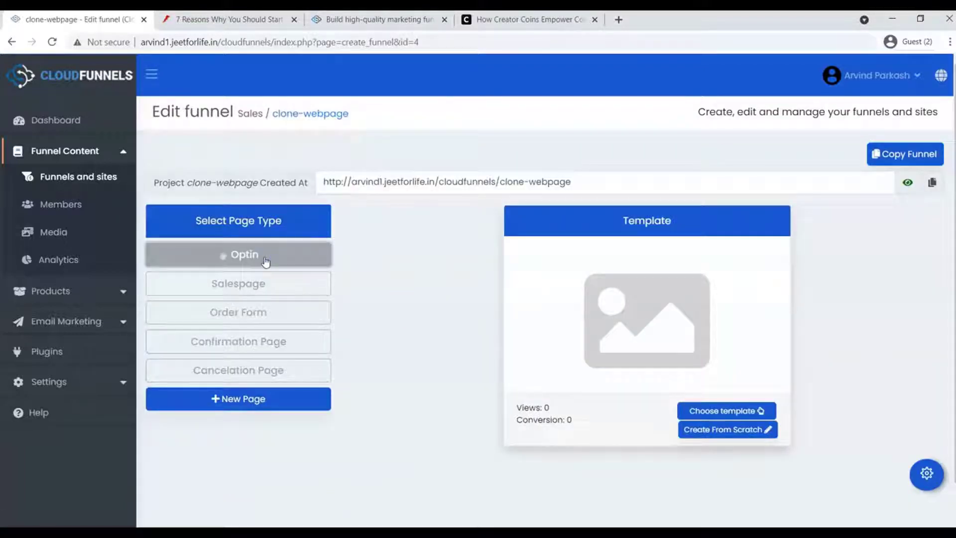
left_click(281, 262)
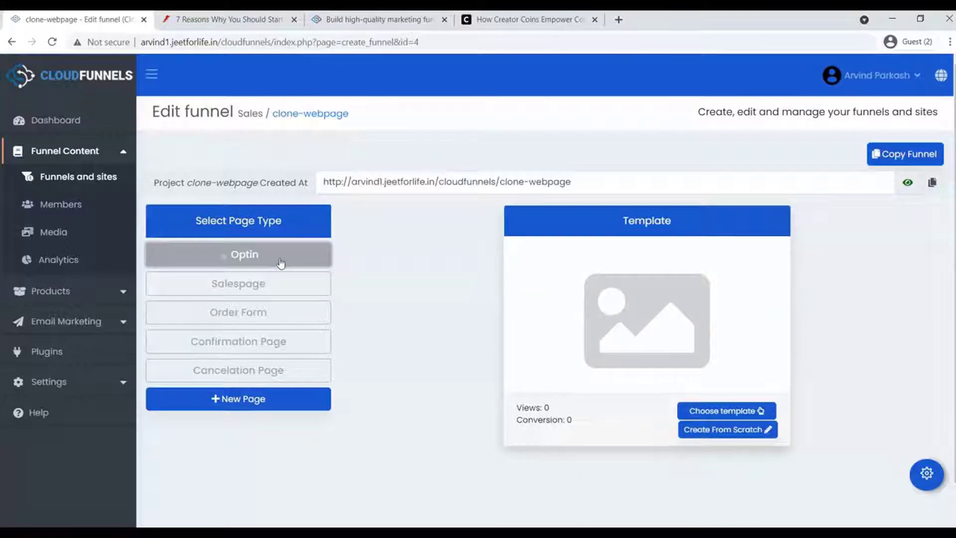
left_click(336, 263)
left_click(236, 257)
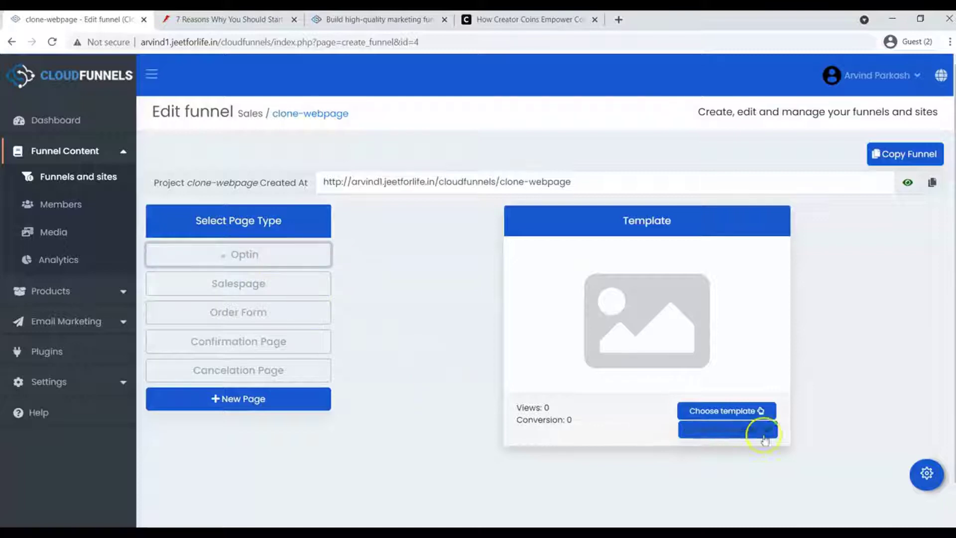
left_click(730, 411)
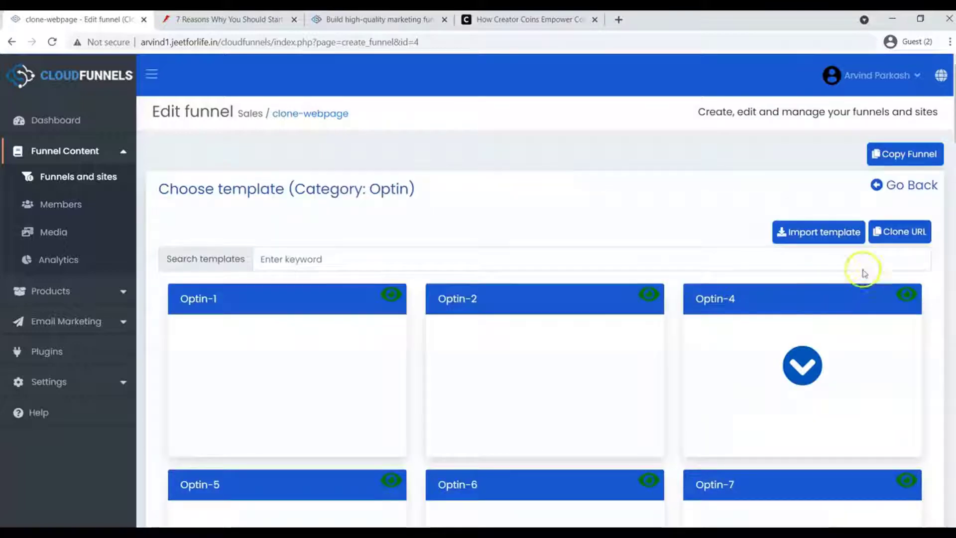
left_click(895, 237)
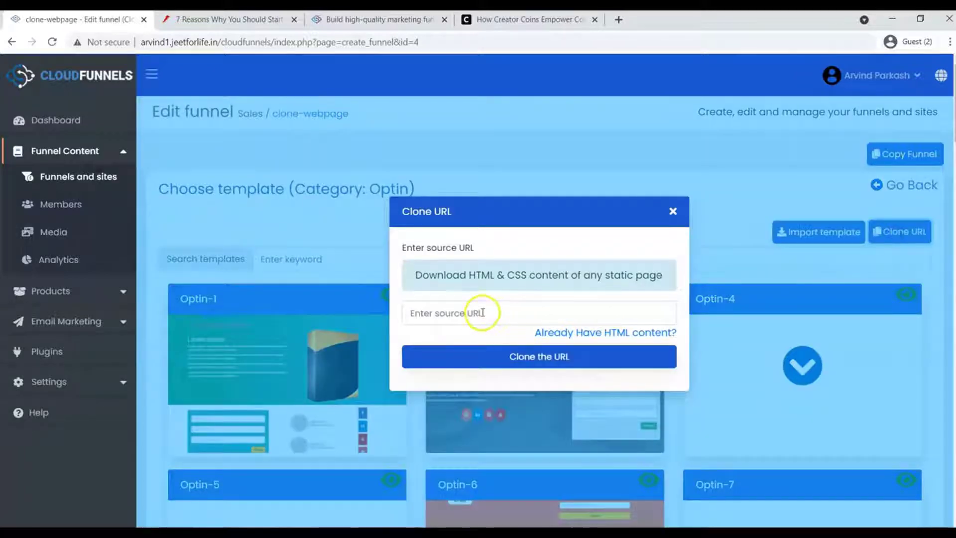
left_click(482, 312)
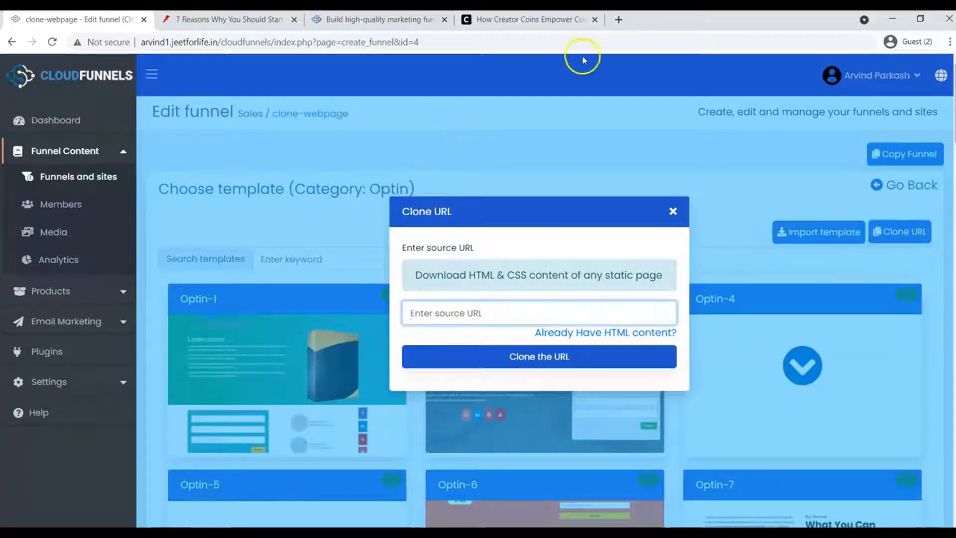
Clone the thinkmaverick 7-reasons-start-blog article URL into the Optin page.
left_click(491, 20)
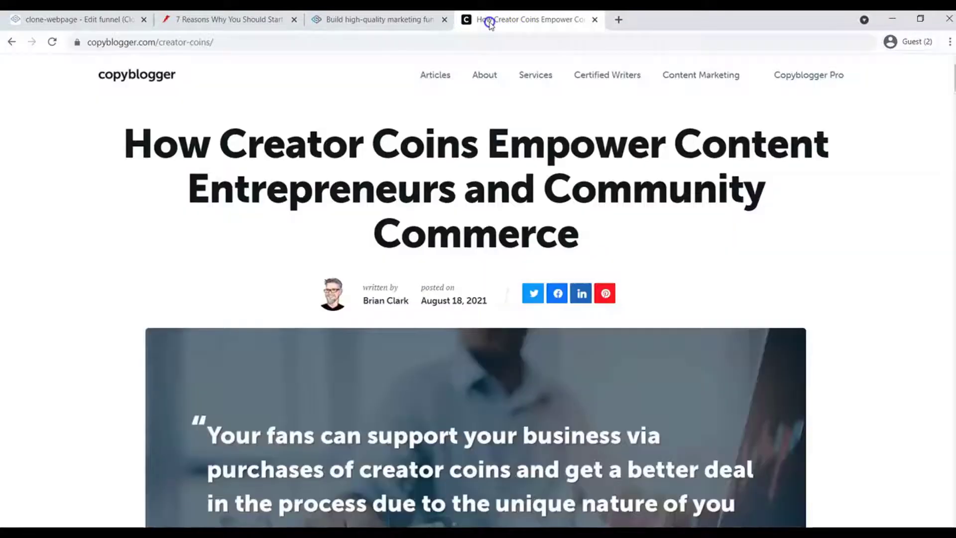
left_click(389, 42)
left_click(264, 22)
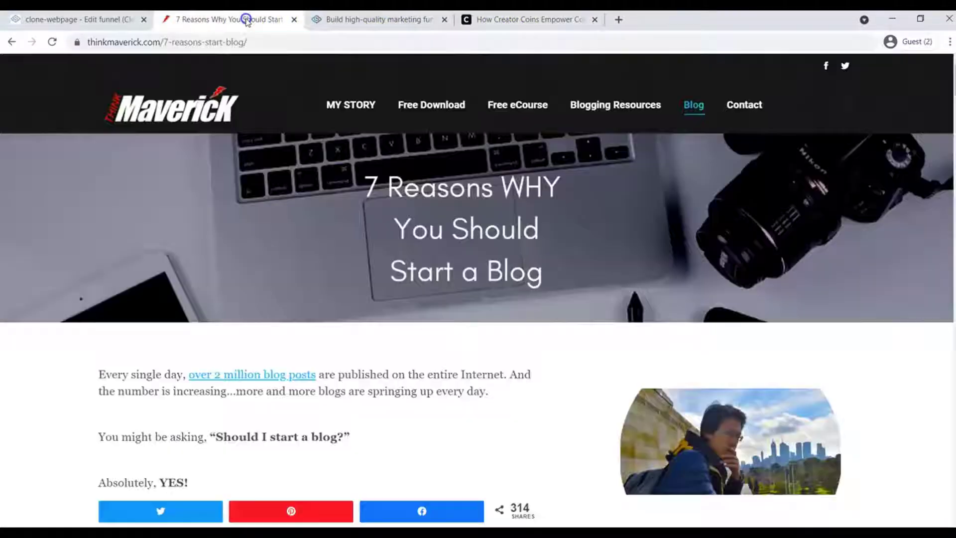
left_click(259, 42)
key("ctrl+c")
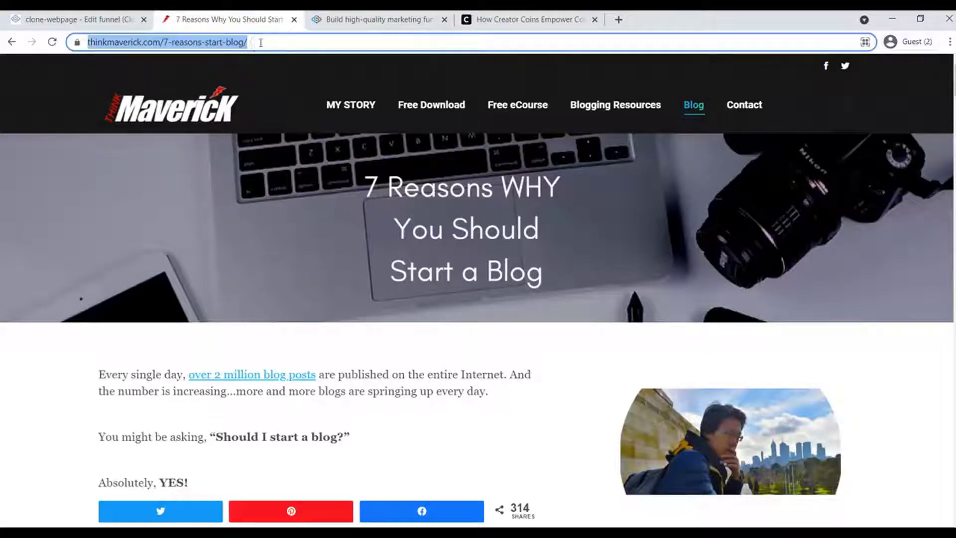
left_click(82, 21)
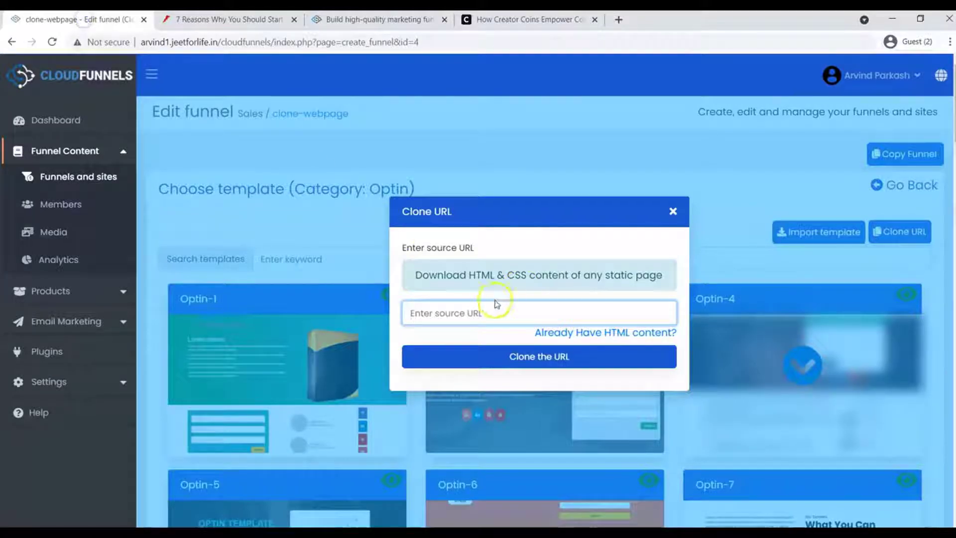
key("ctrl+v")
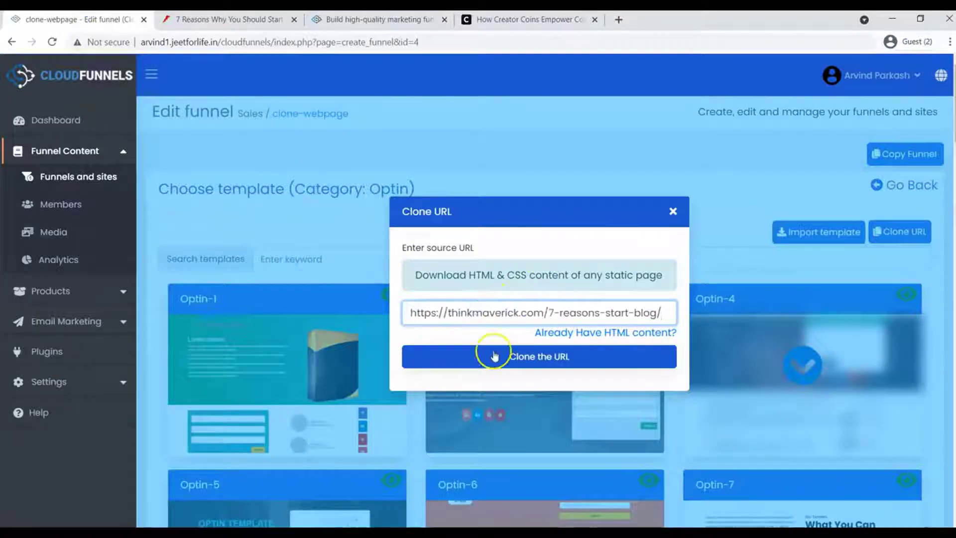
left_click(540, 357)
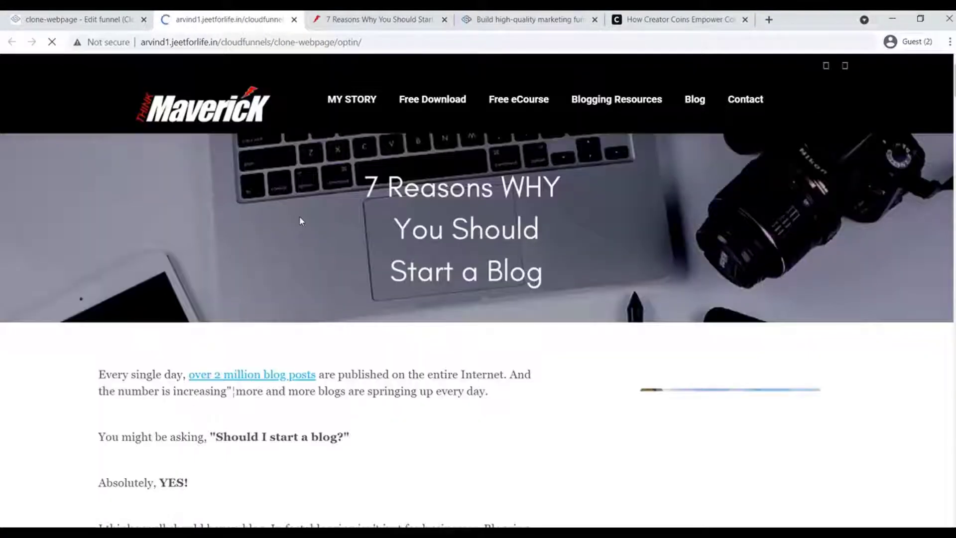
Compare the cloned Optin page against the original 7 Reasons blog article.
scroll(478, 288, "down", 20)
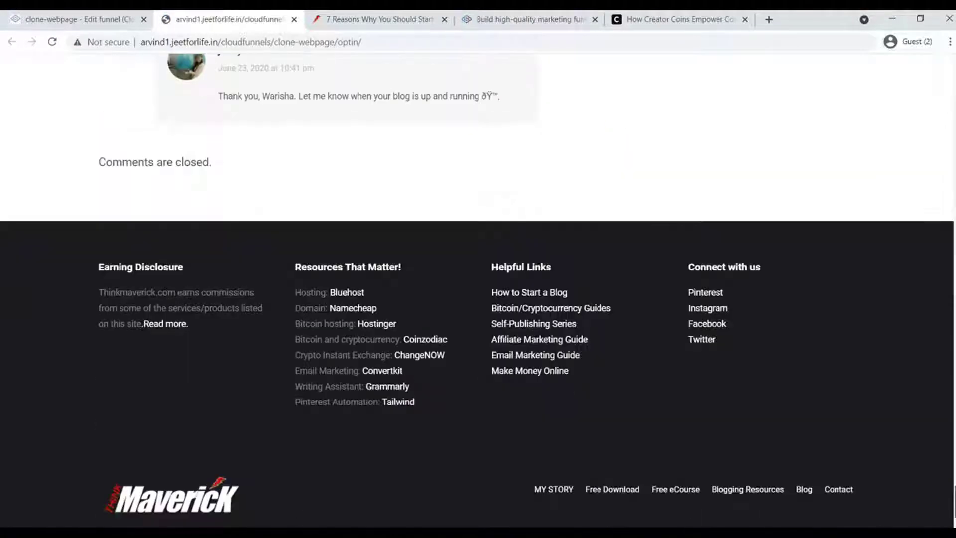
scroll(523, 129, "up", 20)
left_click(398, 24)
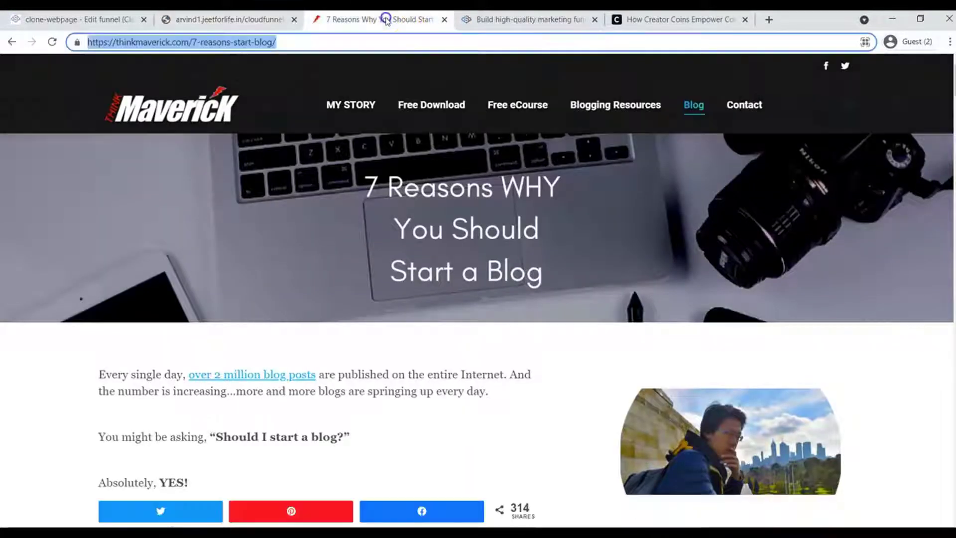
left_click_drag(954, 77, 953, 55)
left_click(244, 20)
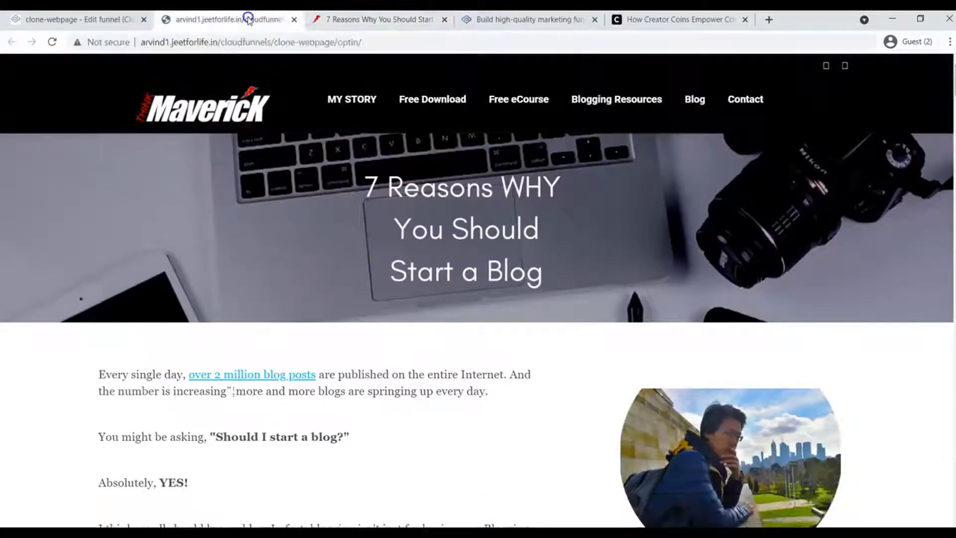
Choose the Clone URL template option for the Salespage step.
left_click(97, 22)
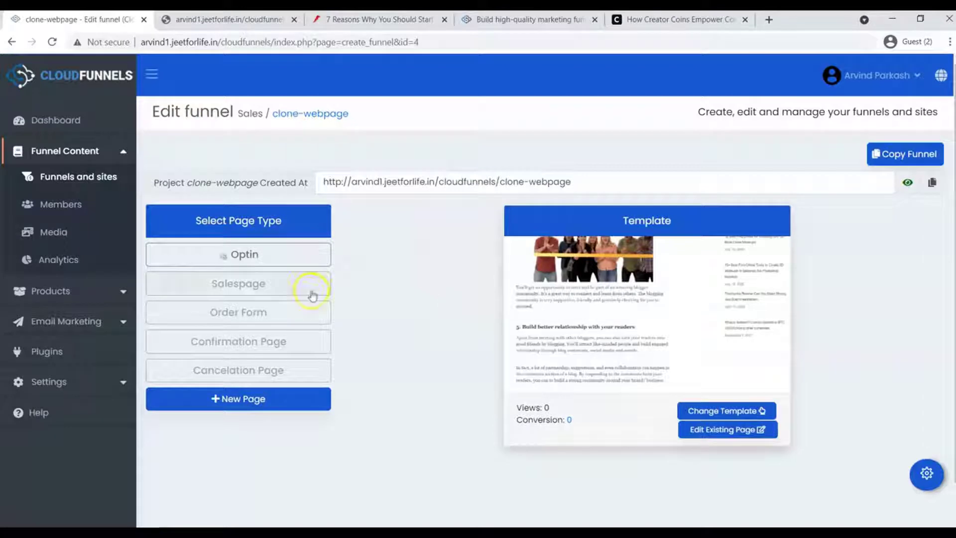
left_click(278, 288)
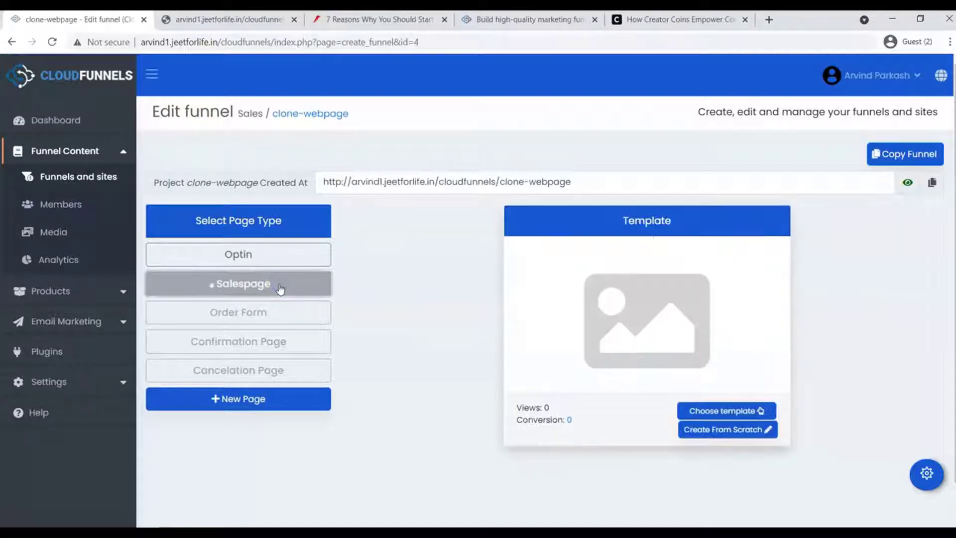
left_click(721, 412)
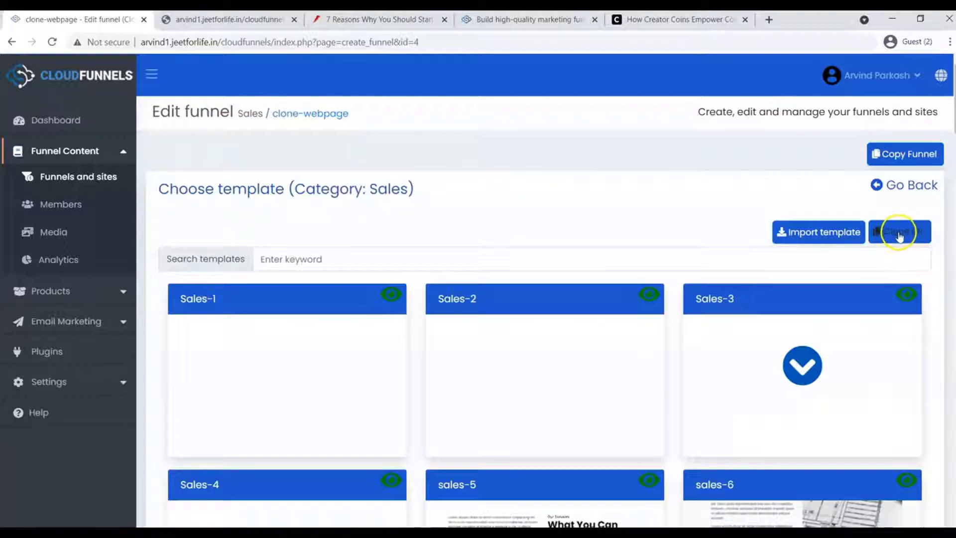
left_click(900, 232)
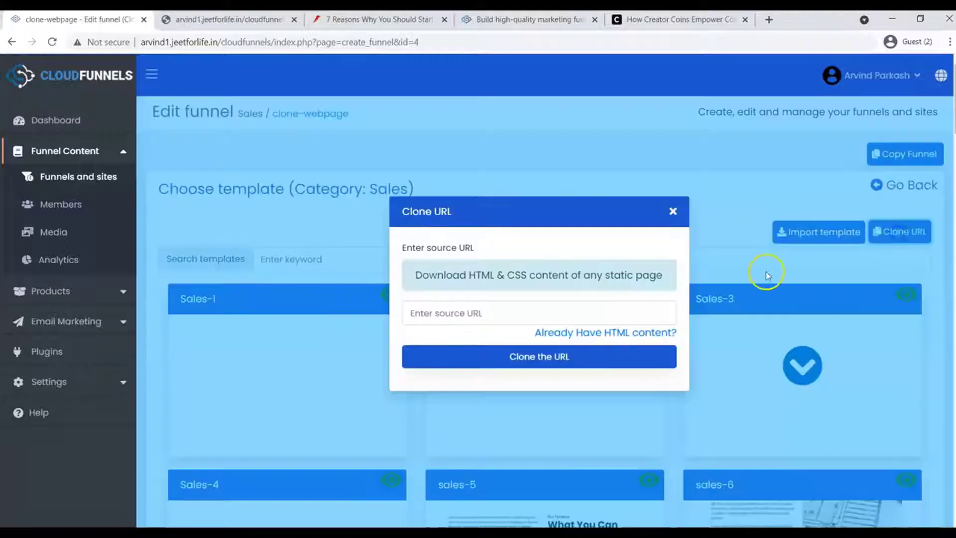
left_click(576, 311)
left_click(708, 22)
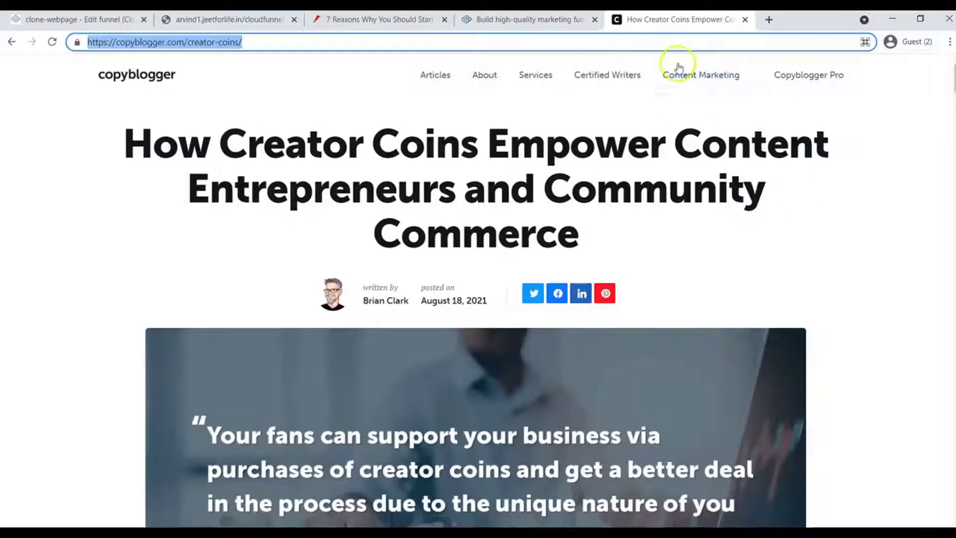
left_click(643, 45)
key("ctrl+a")
key("ctrl+c")
left_click(132, 19)
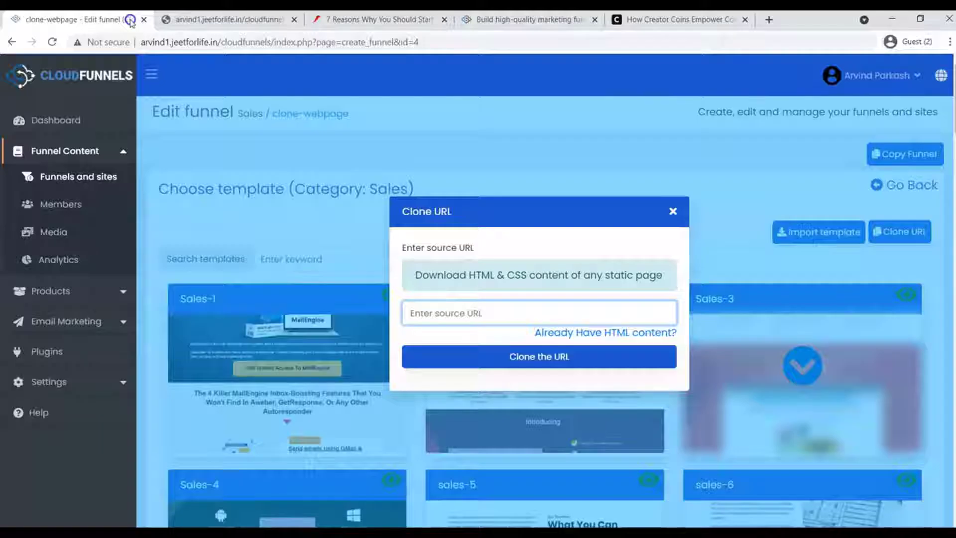
left_click(427, 312)
key("ctrl+v")
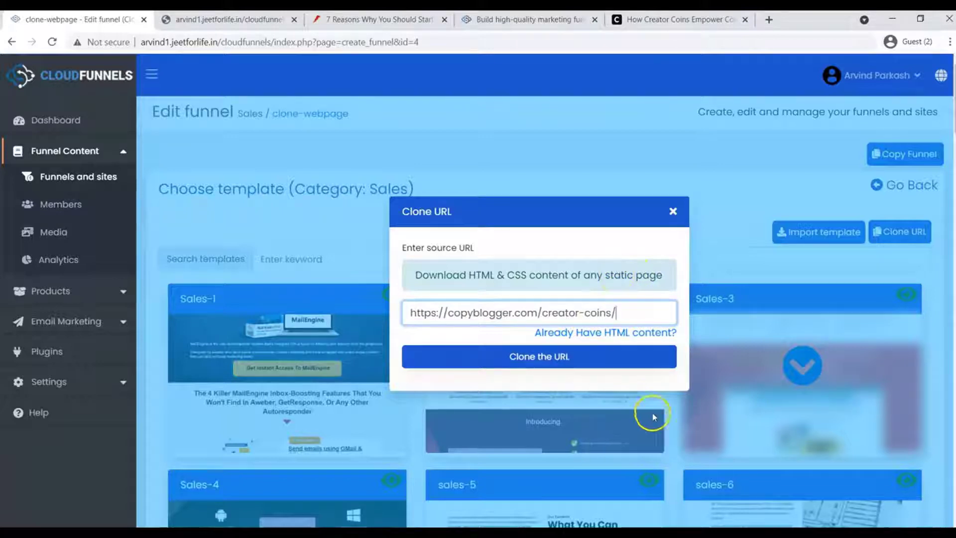
left_click(570, 361)
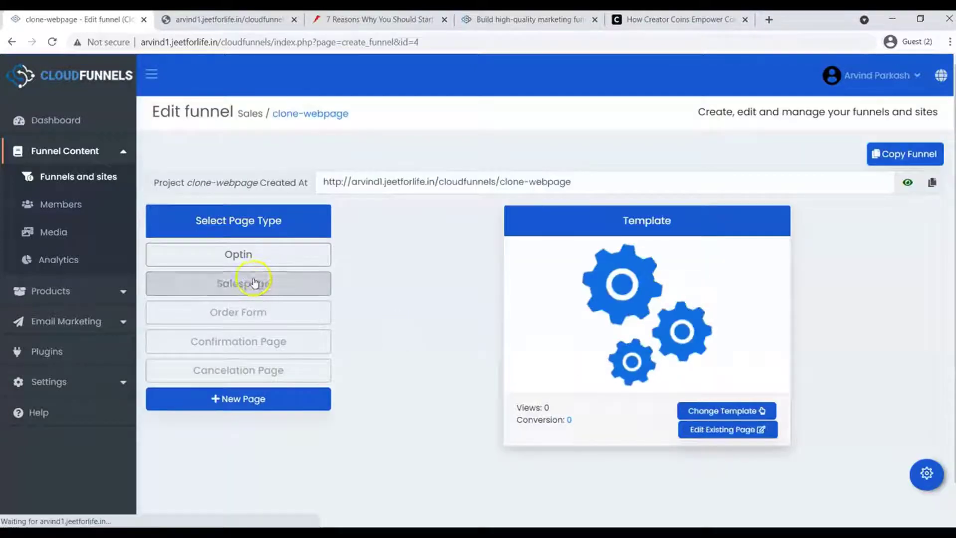
Compare the cloned sales page's empty subscribe box with the original copyblogger article's.
left_click(234, 283)
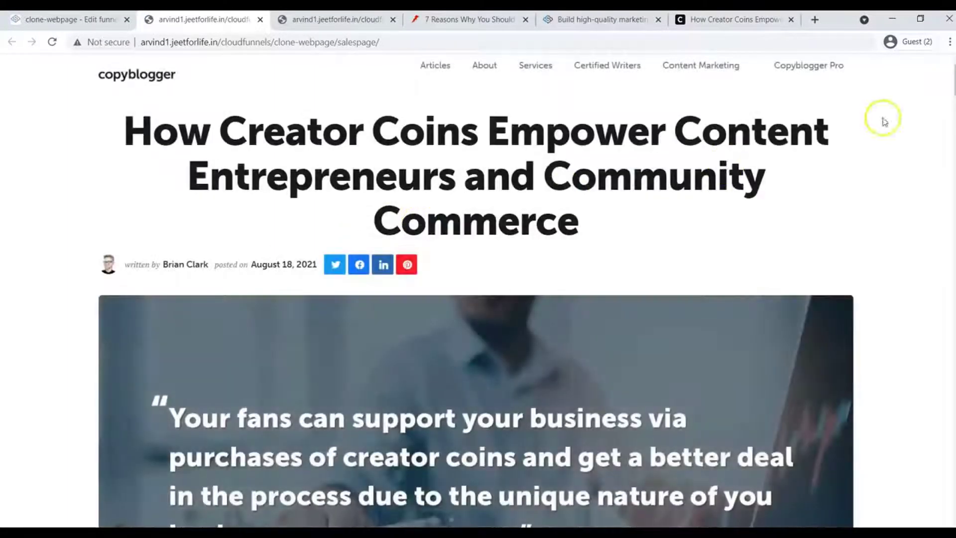
left_click_drag(954, 80, 954, 115)
left_click(766, 28)
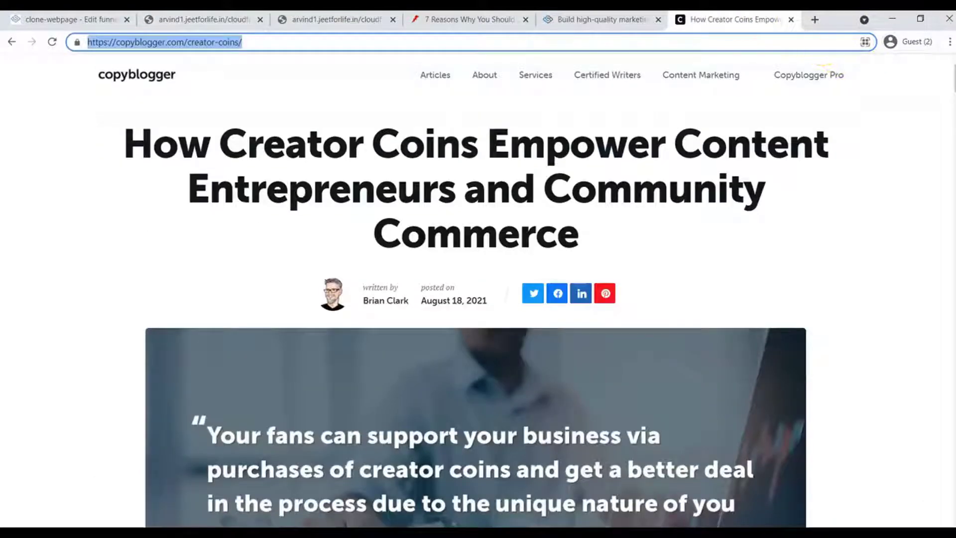
left_click_drag(954, 78, 953, 504)
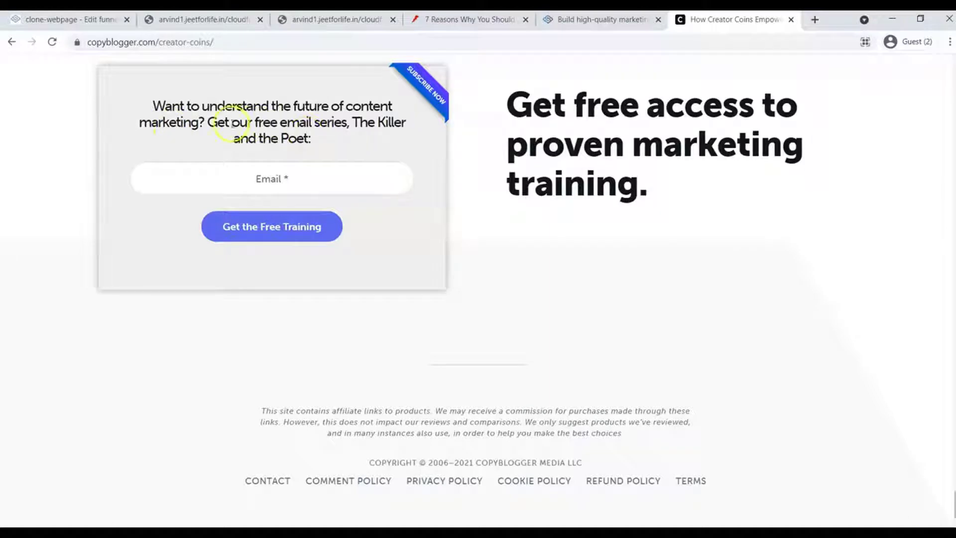
left_click_drag(178, 110, 329, 174)
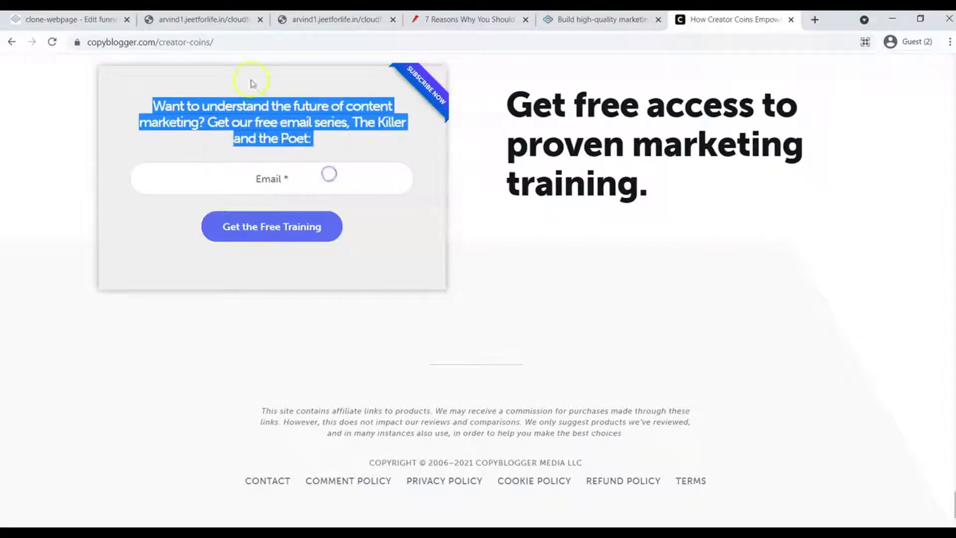
left_click(198, 20)
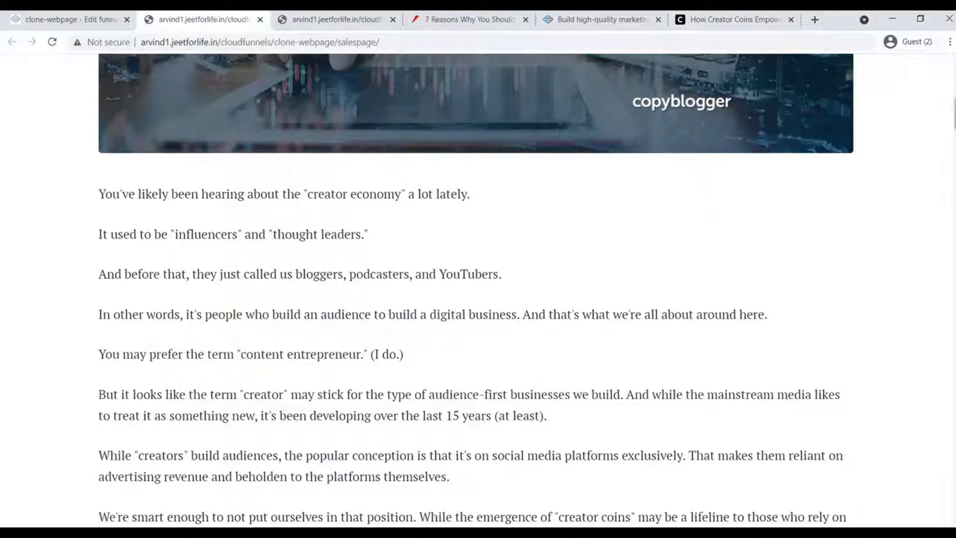
left_click_drag(953, 119, 953, 502)
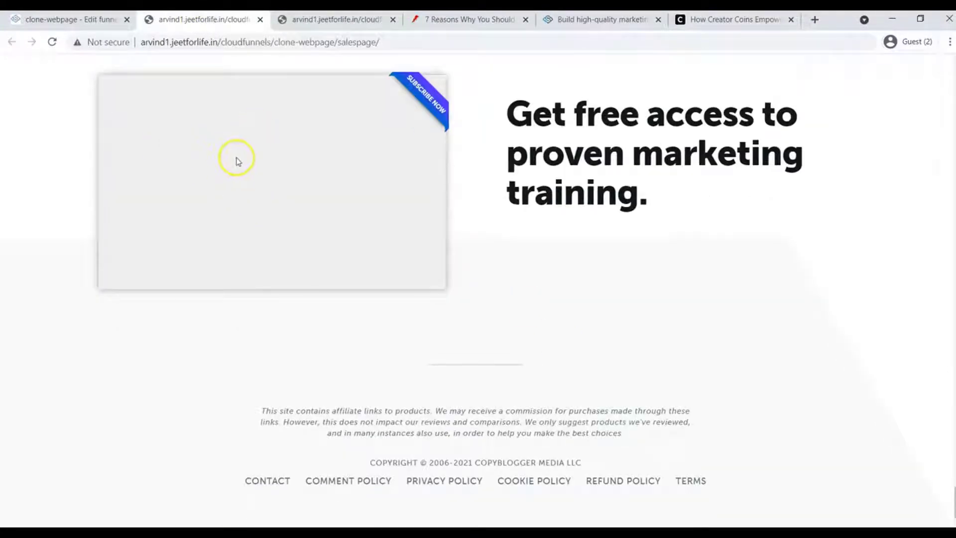
left_click(83, 20)
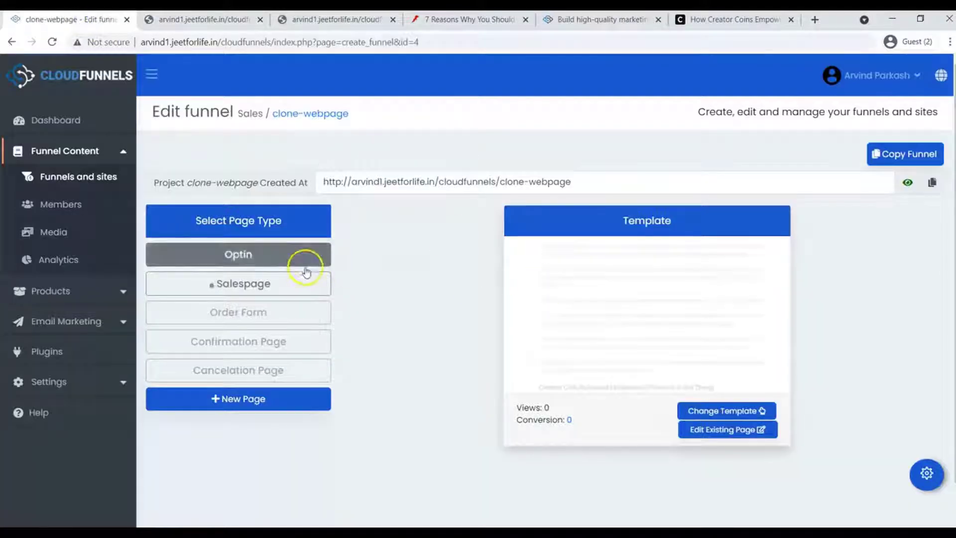
Change the Salespage template via Clone URL and focus the empty source URL field.
left_click(297, 283)
left_click(759, 411)
left_click(899, 232)
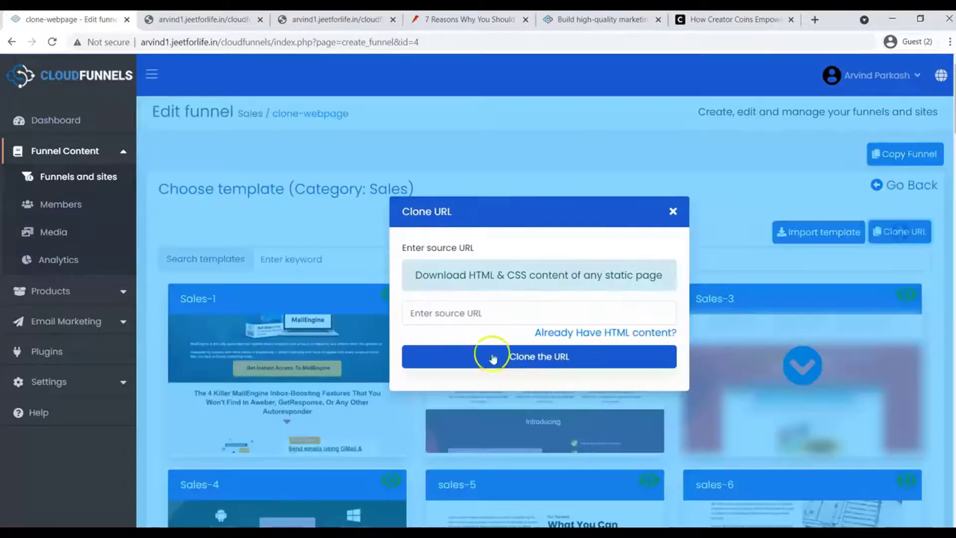
left_click(474, 319)
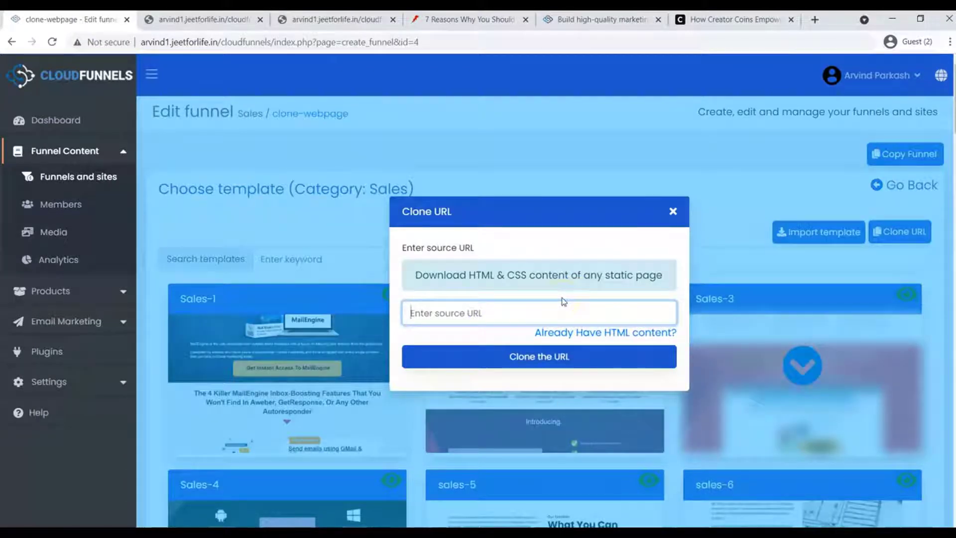
Open DevTools on the copyblogger creator-coins article to inspect its HTML.
left_click(734, 19)
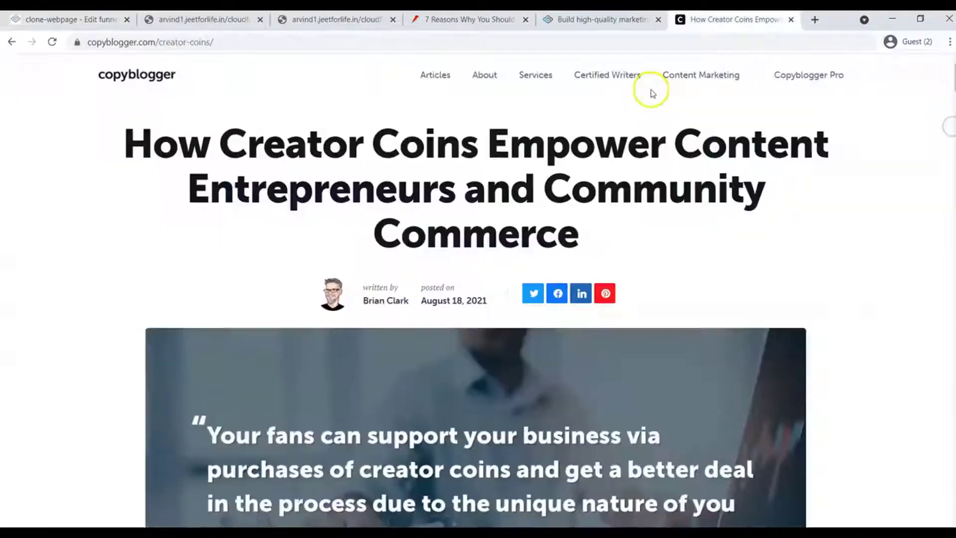
right_click(661, 254)
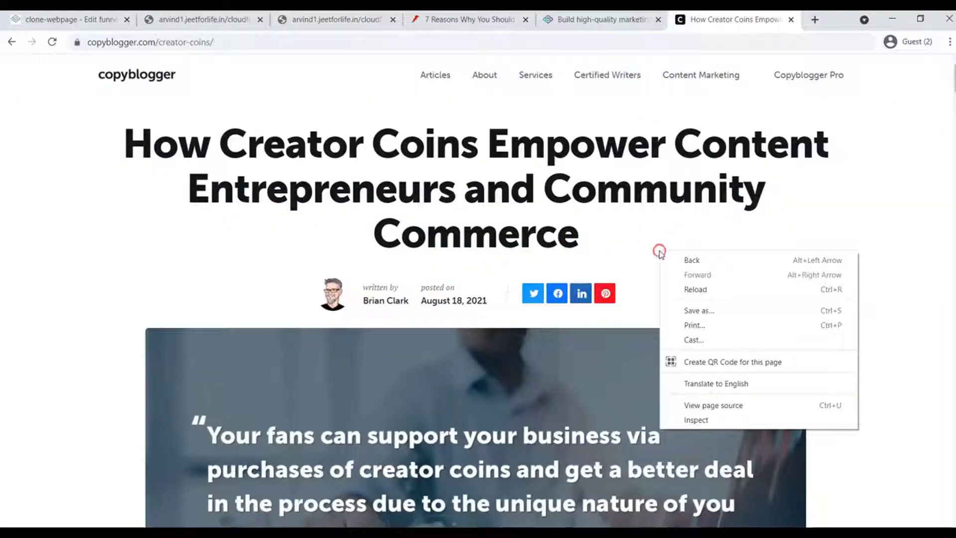
right_click(502, 189)
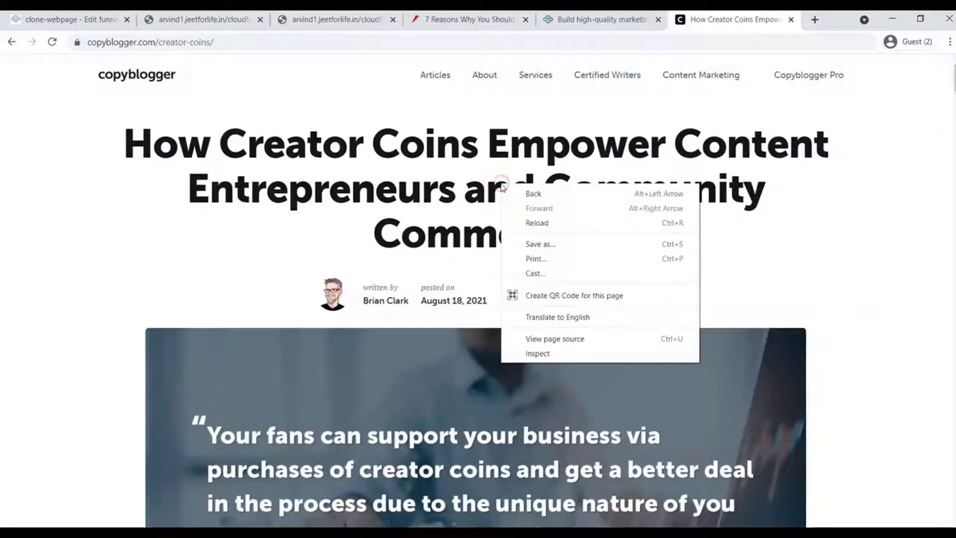
left_click(549, 353)
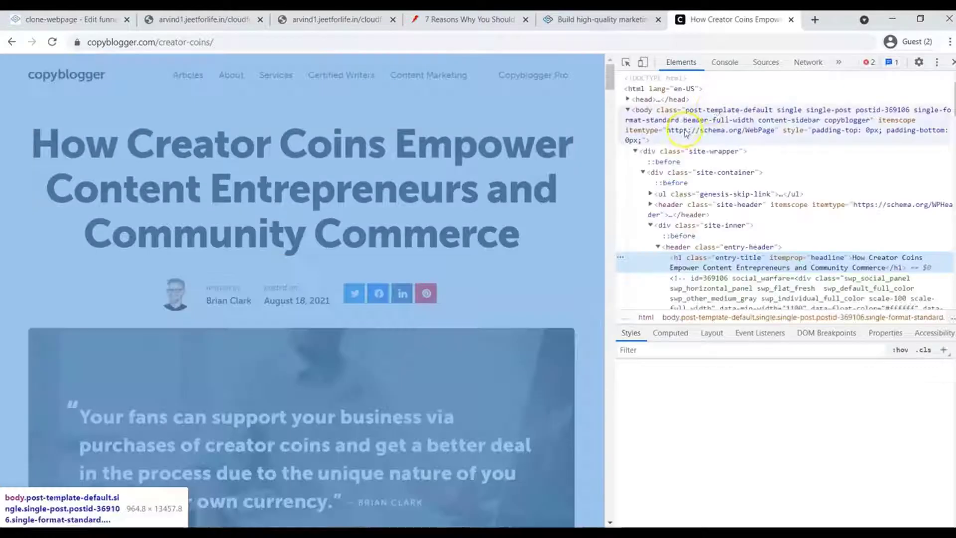
left_click(703, 96)
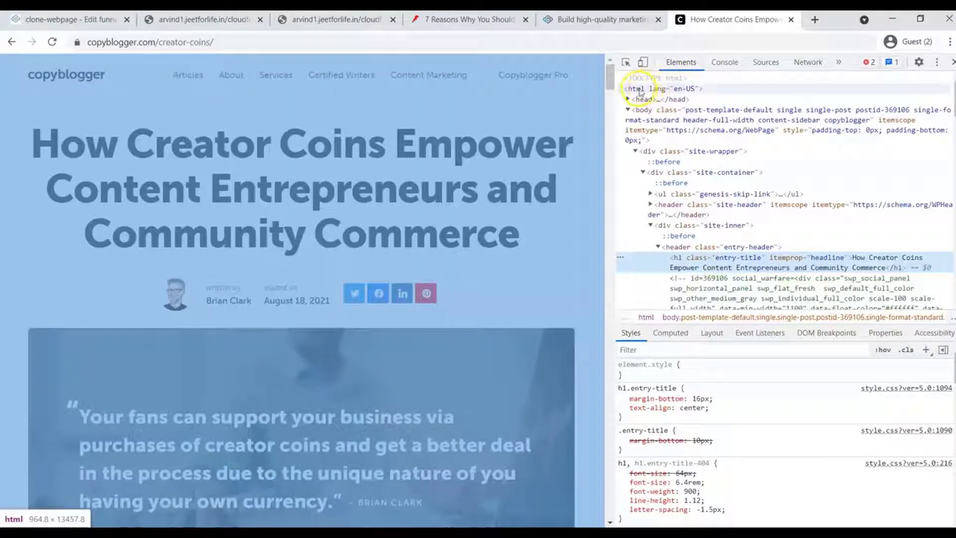
Edit the root <html> element as HTML, select all, and copy it.
left_click(640, 90)
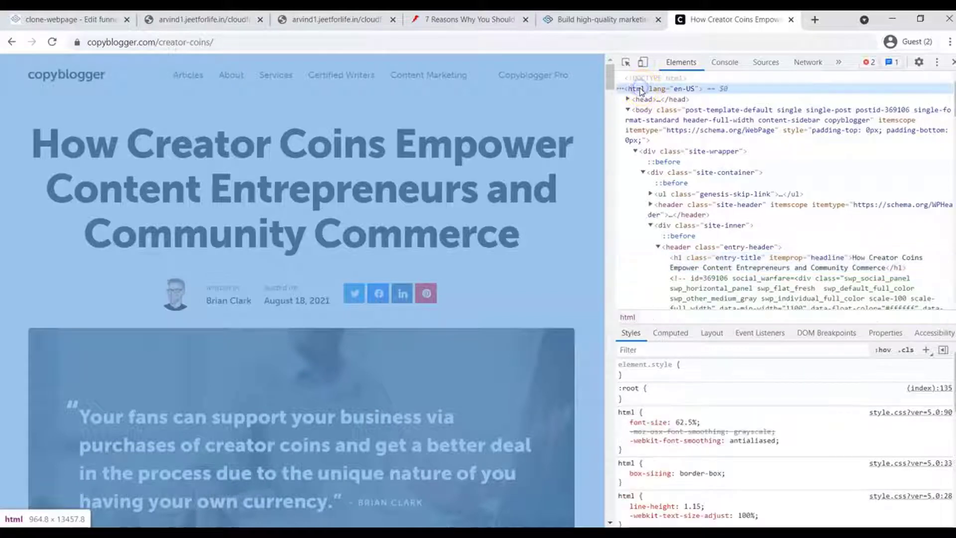
right_click(640, 89)
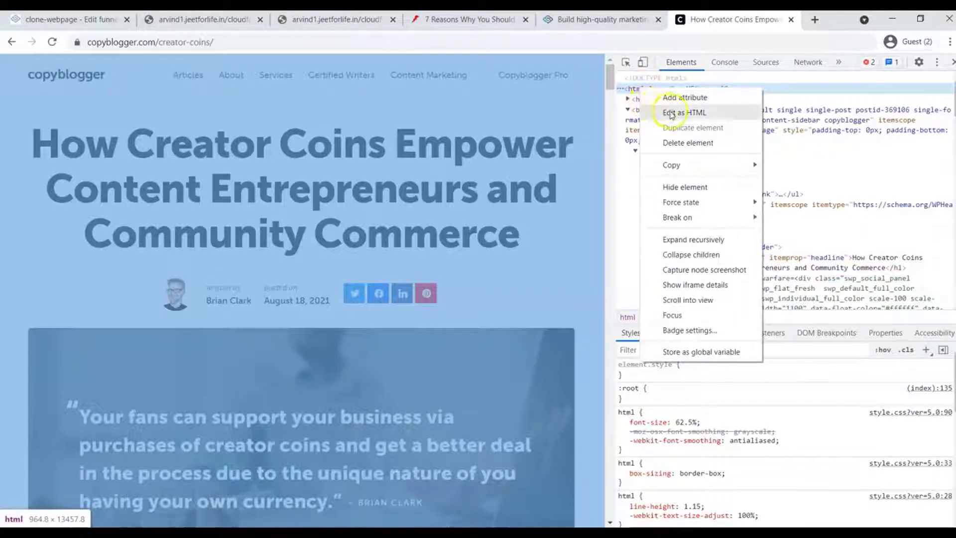
left_click(690, 114)
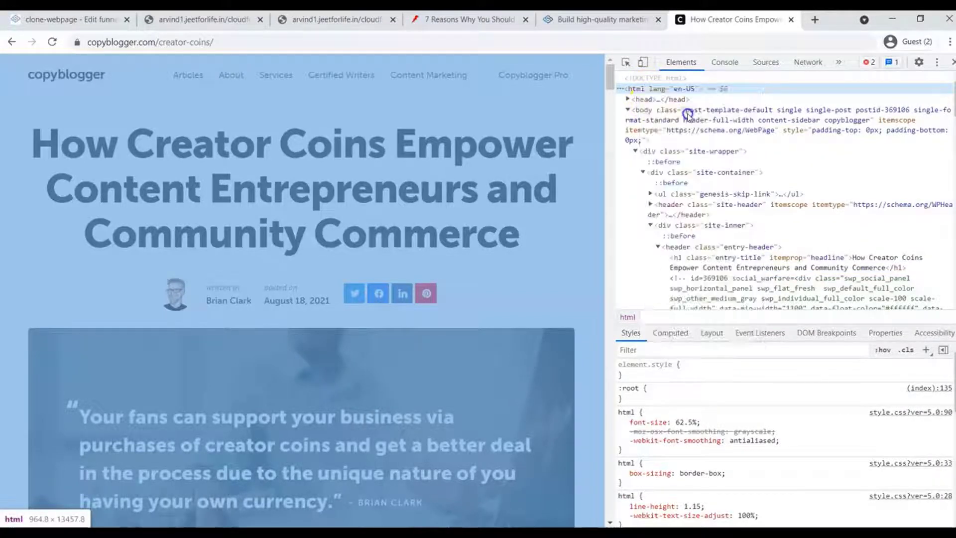
left_click(688, 101)
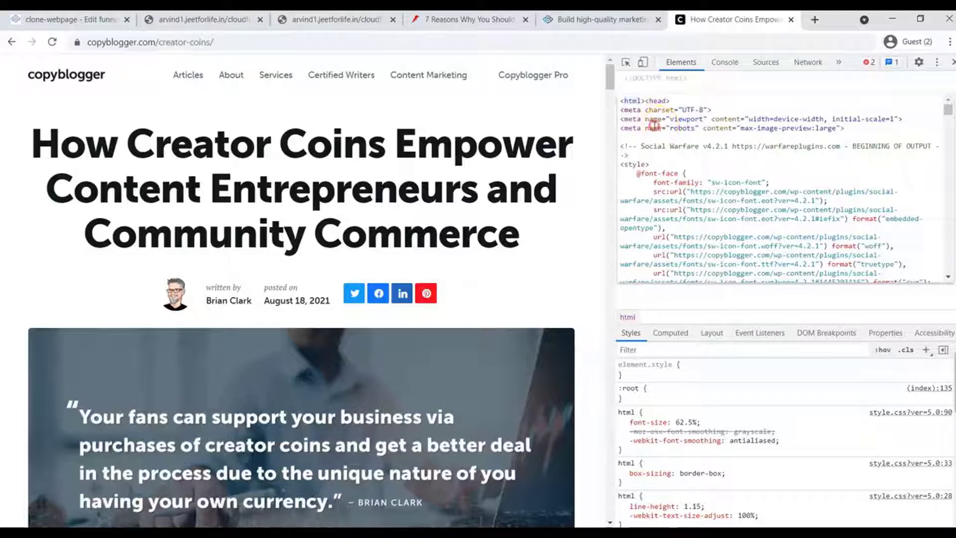
right_click(653, 125)
left_click(689, 214)
key("ctrl+a")
right_click(687, 174)
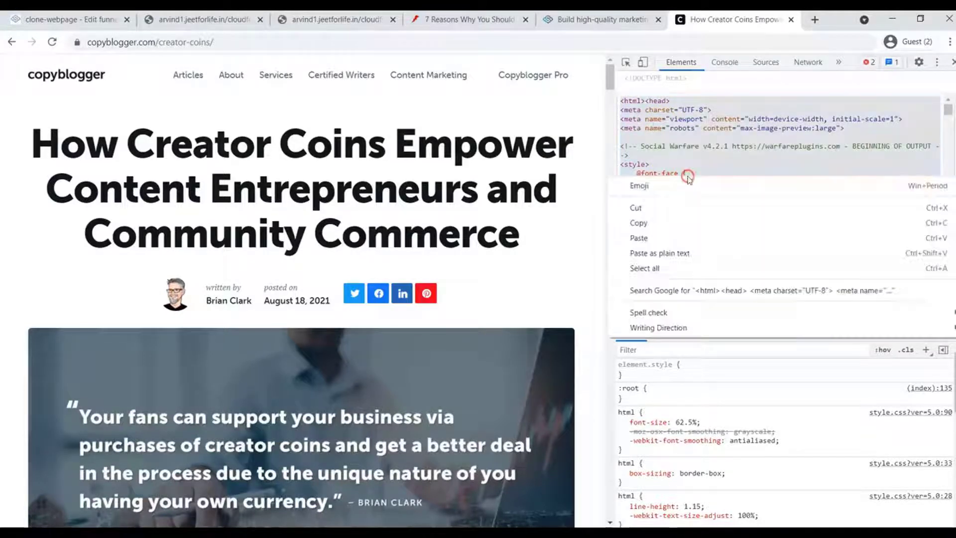
left_click(695, 222)
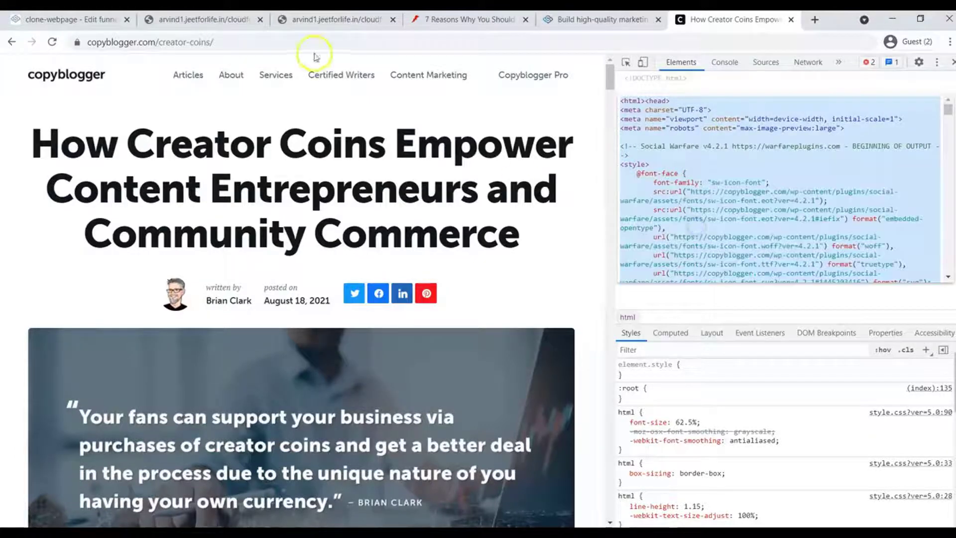
Paste the copied page HTML into the 'Already Have HTML content?' box.
left_click(79, 19)
left_click(543, 305)
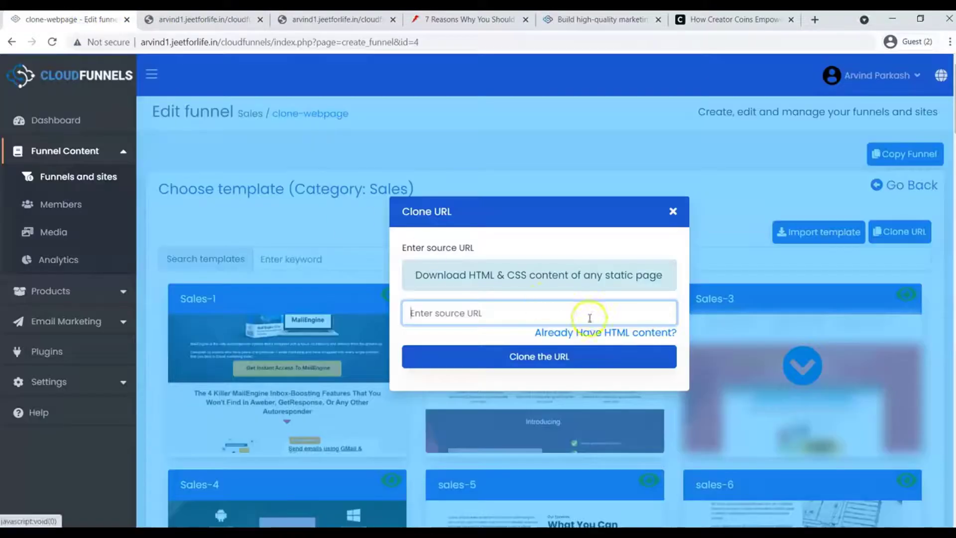
left_click(596, 332)
left_click(597, 345)
right_click(597, 345)
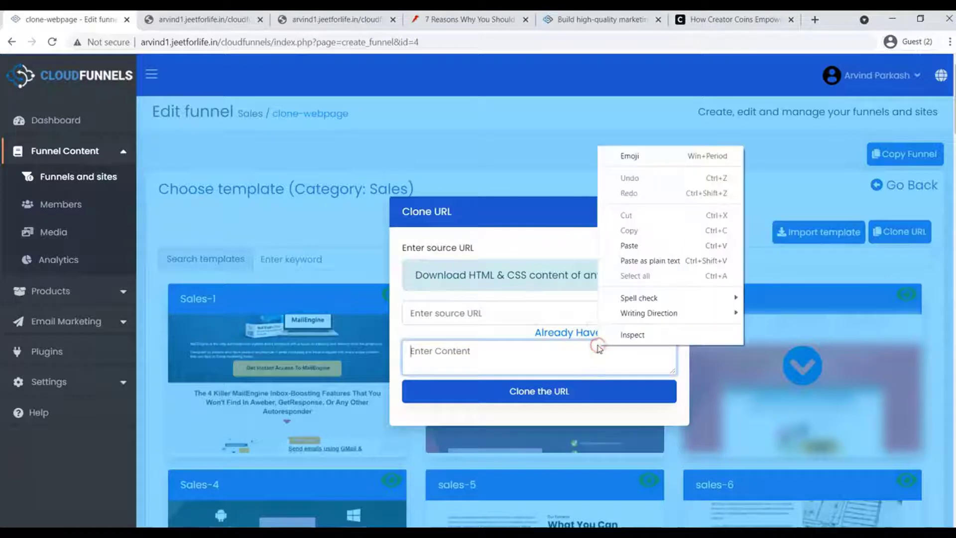
left_click(642, 243)
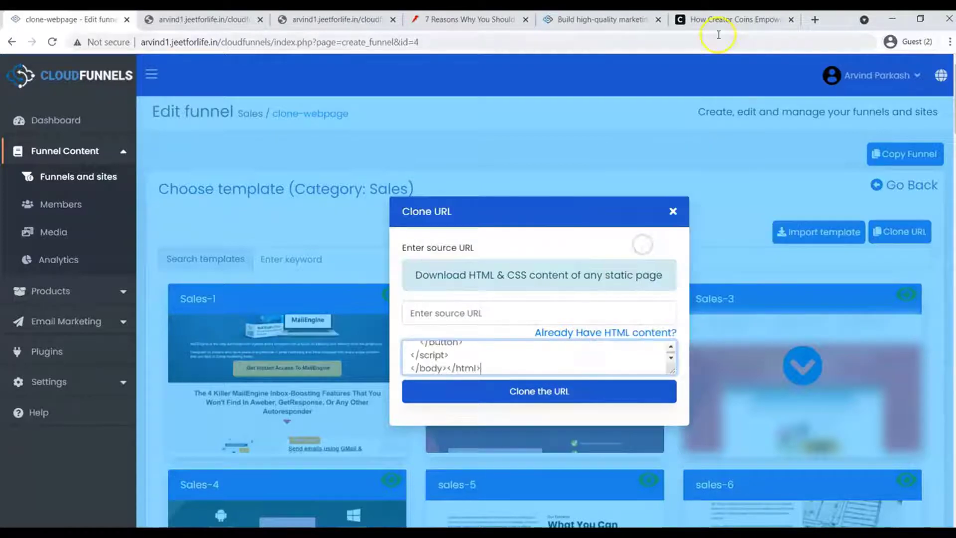
Paste the copyblogger creator-coins URL as the source and clone the page.
left_click(706, 20)
left_click(702, 41)
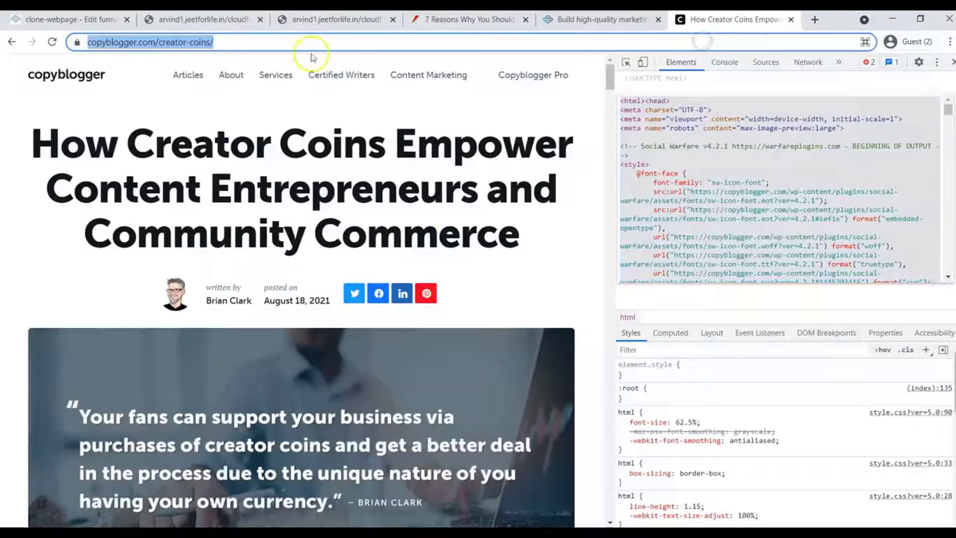
right_click(188, 39)
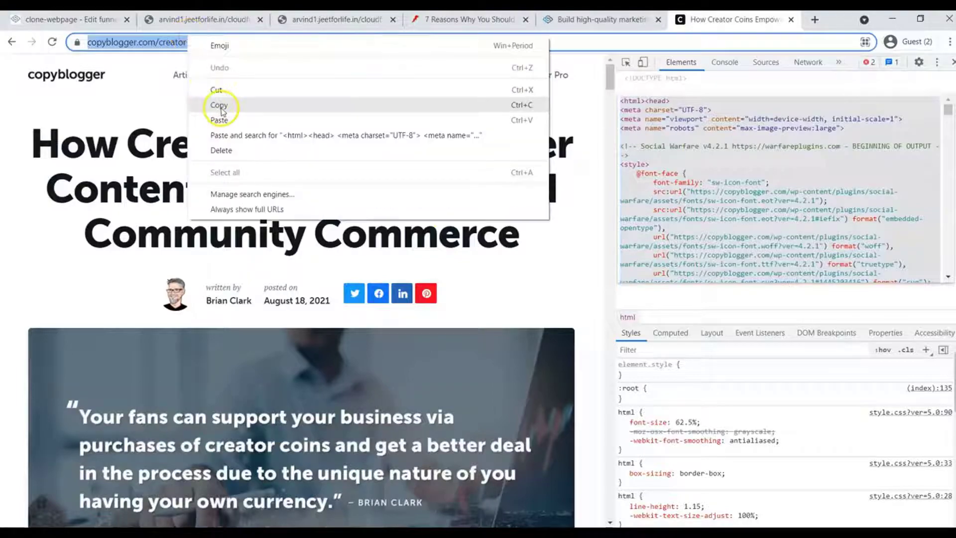
left_click(220, 105)
left_click(100, 21)
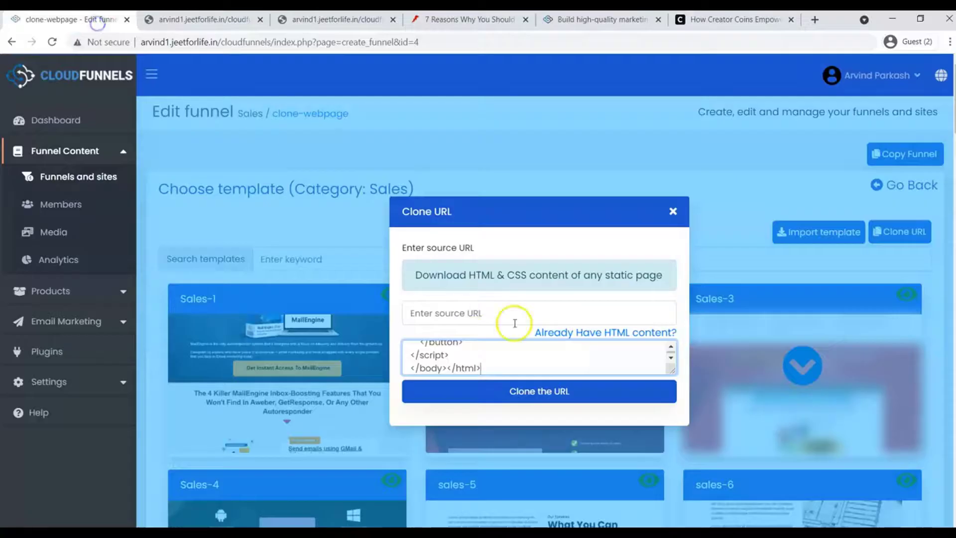
right_click(479, 309)
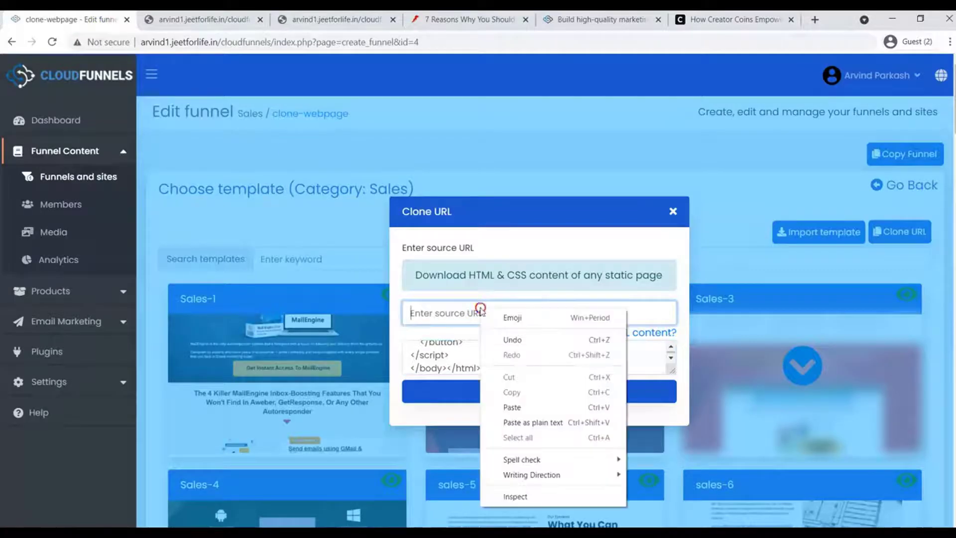
left_click(512, 407)
left_click(567, 392)
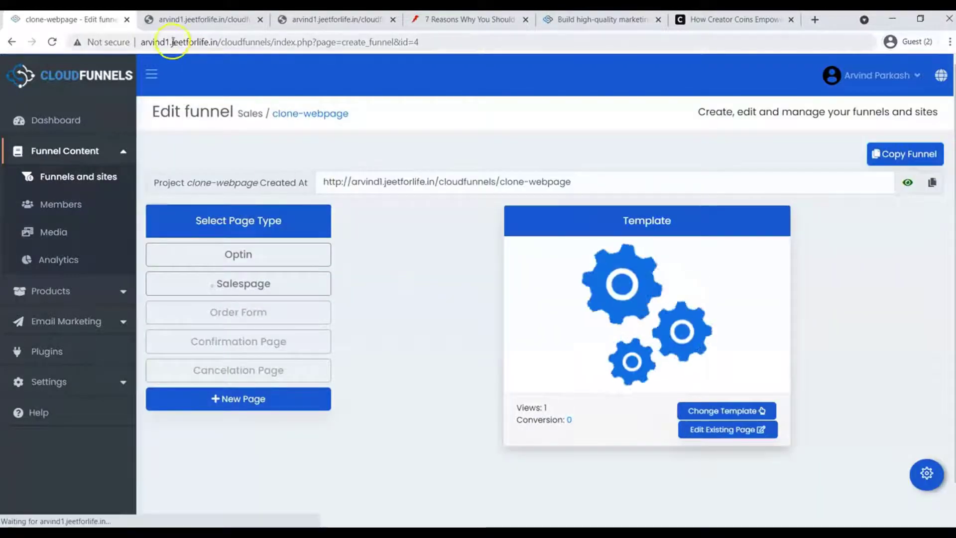
View the rebuilt salespage tab, then open the Salespage options on Edit funnel.
left_click(182, 20)
left_click(265, 118)
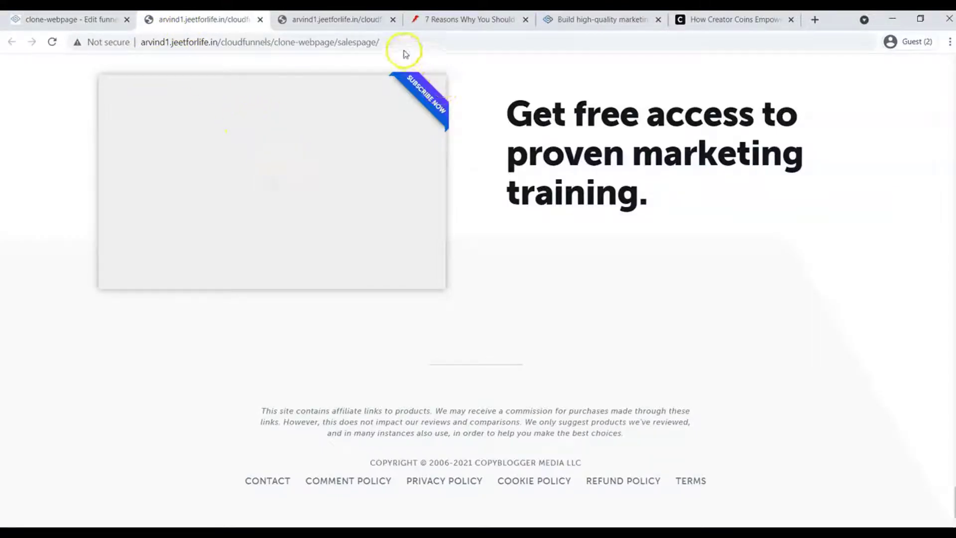
left_click(71, 22)
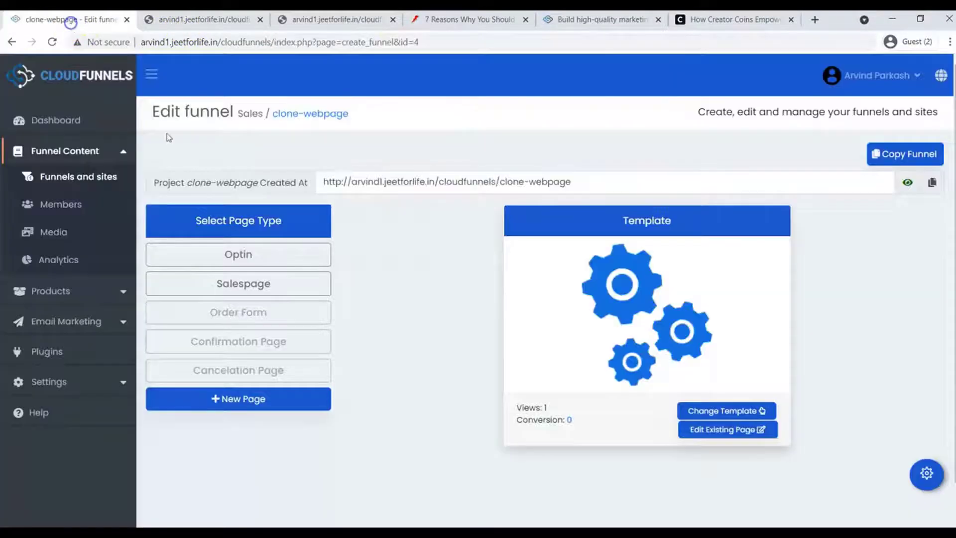
left_click(262, 287)
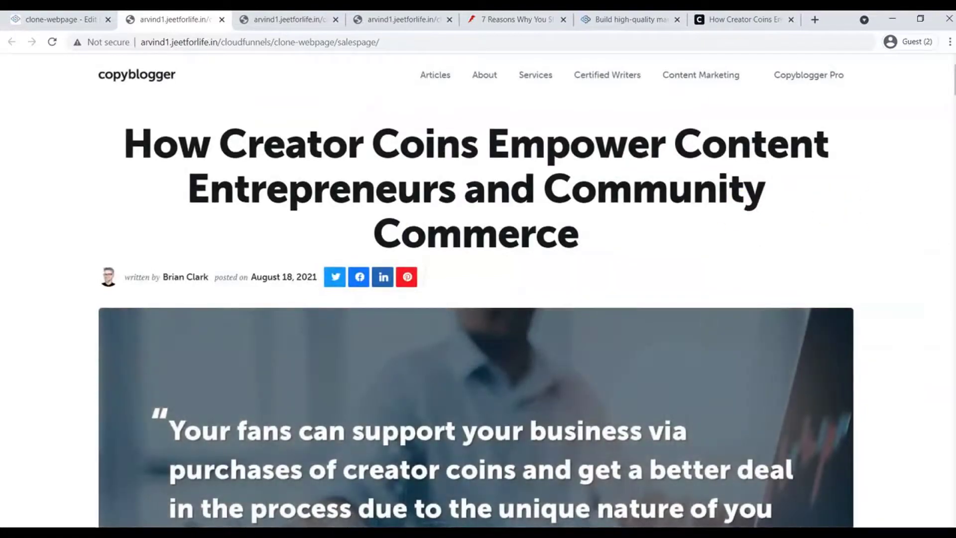
Reload the salespage and verify the signup card's heading, Email field and Get the Free Training button.
scroll(478, 289, "down", 20)
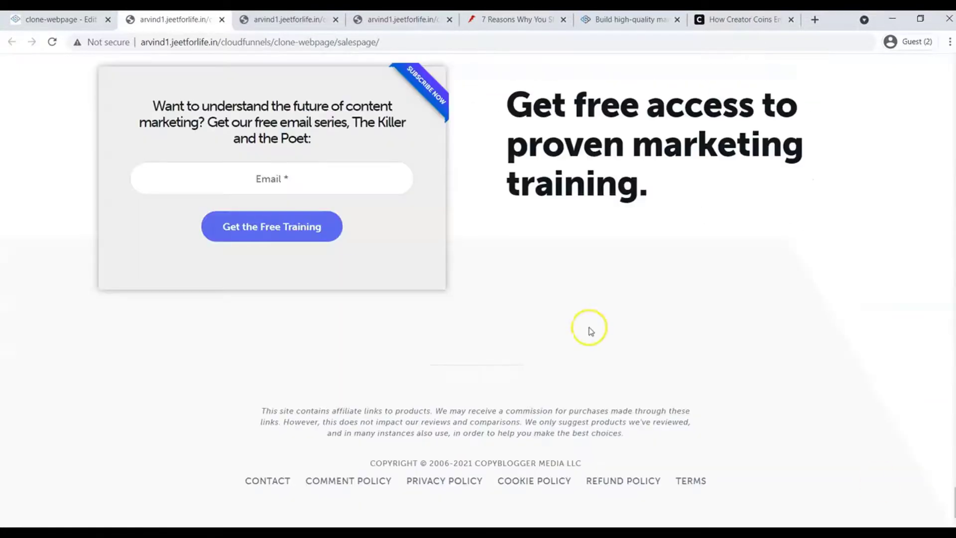
left_click_drag(148, 102, 341, 145)
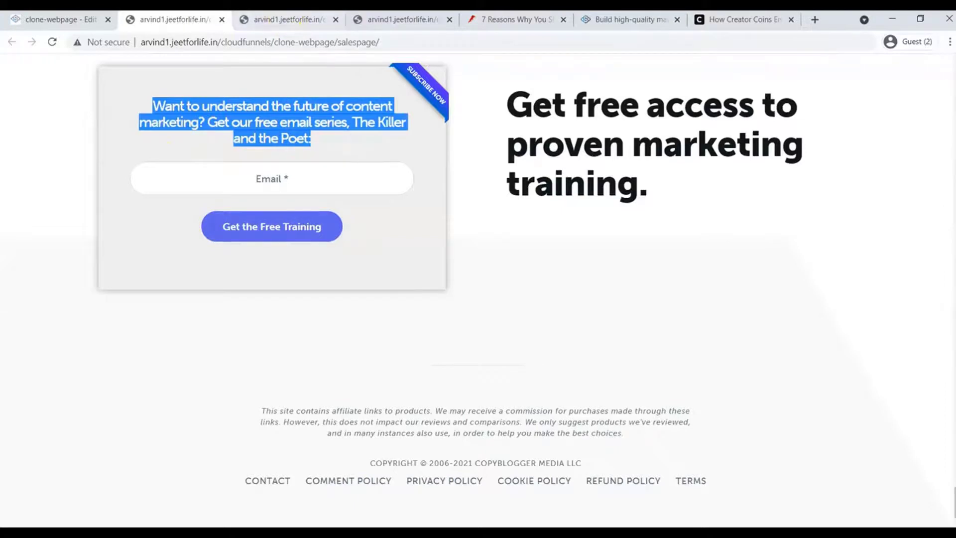
left_click(279, 19)
left_click(55, 45)
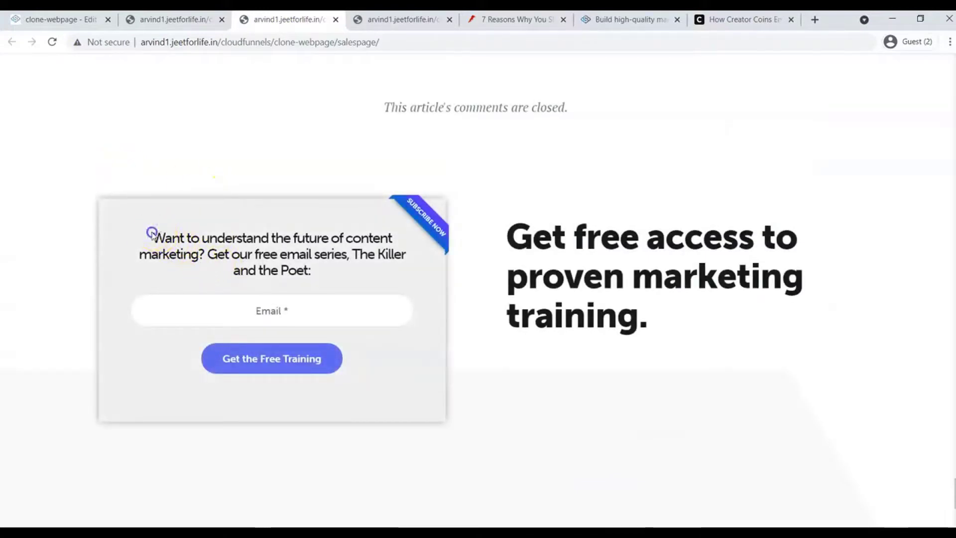
left_click_drag(151, 235, 301, 285)
Return to the clone-webpage Edit funnel page, where Salespage appears among the funnel's pages.
left_click(87, 26)
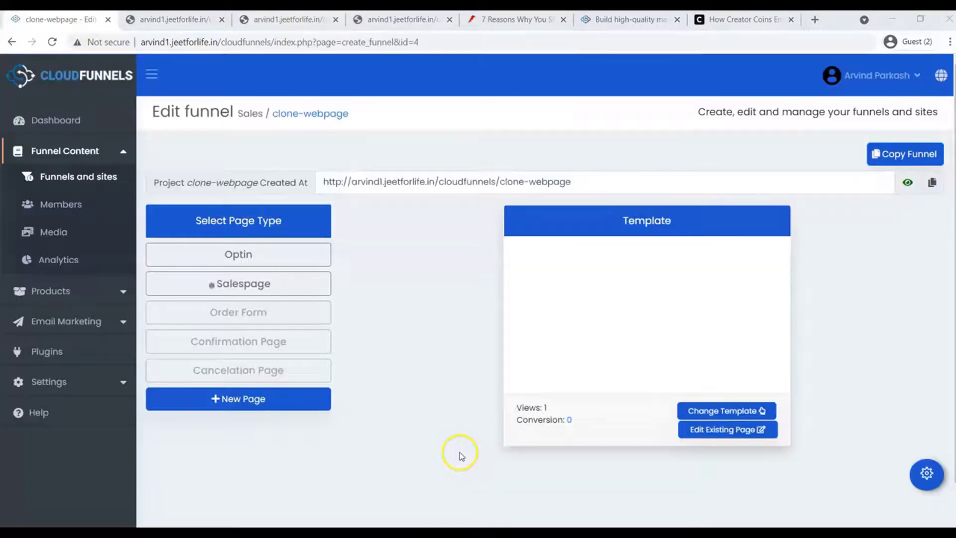